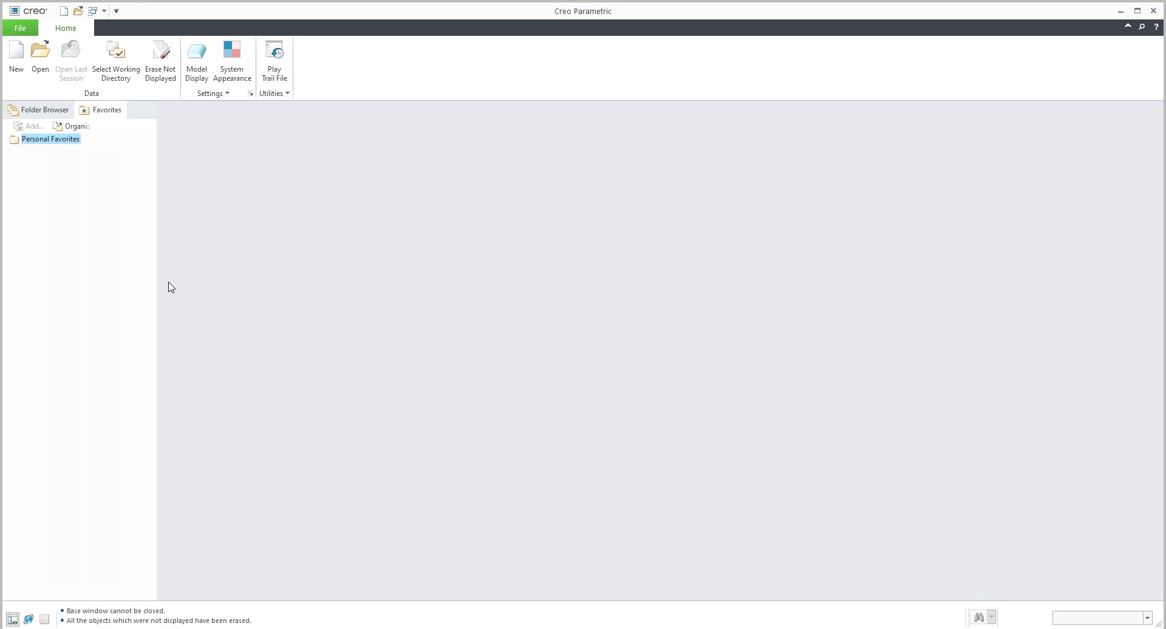
Create a new assembly named a01.
left_click(16, 65)
left_click(505, 277)
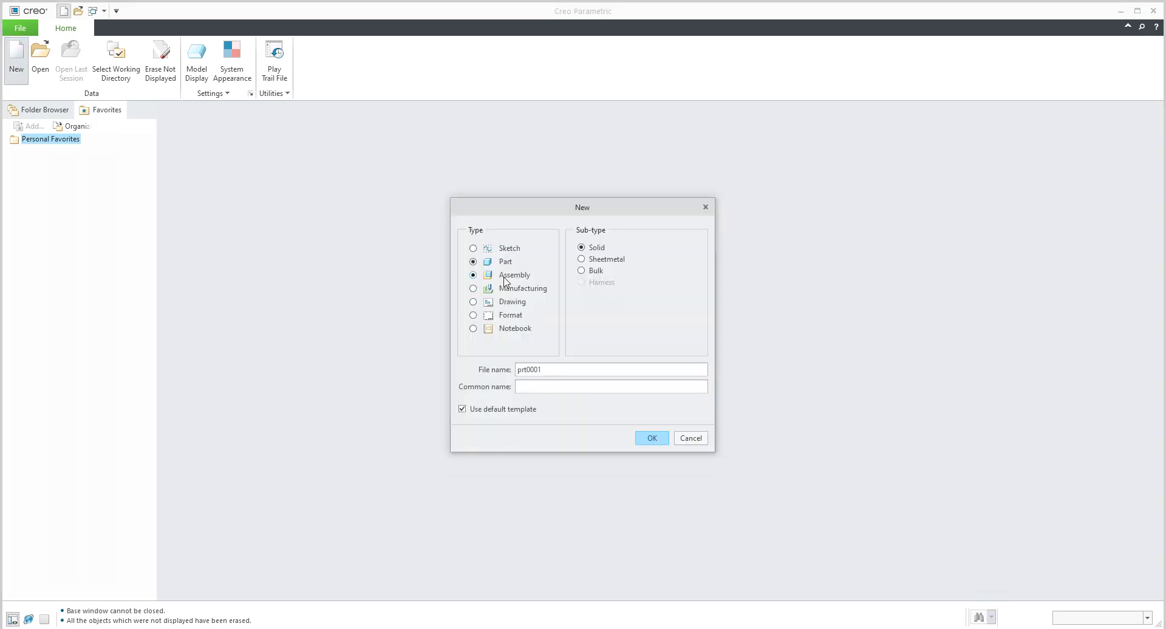
type("a01")
key("Return")
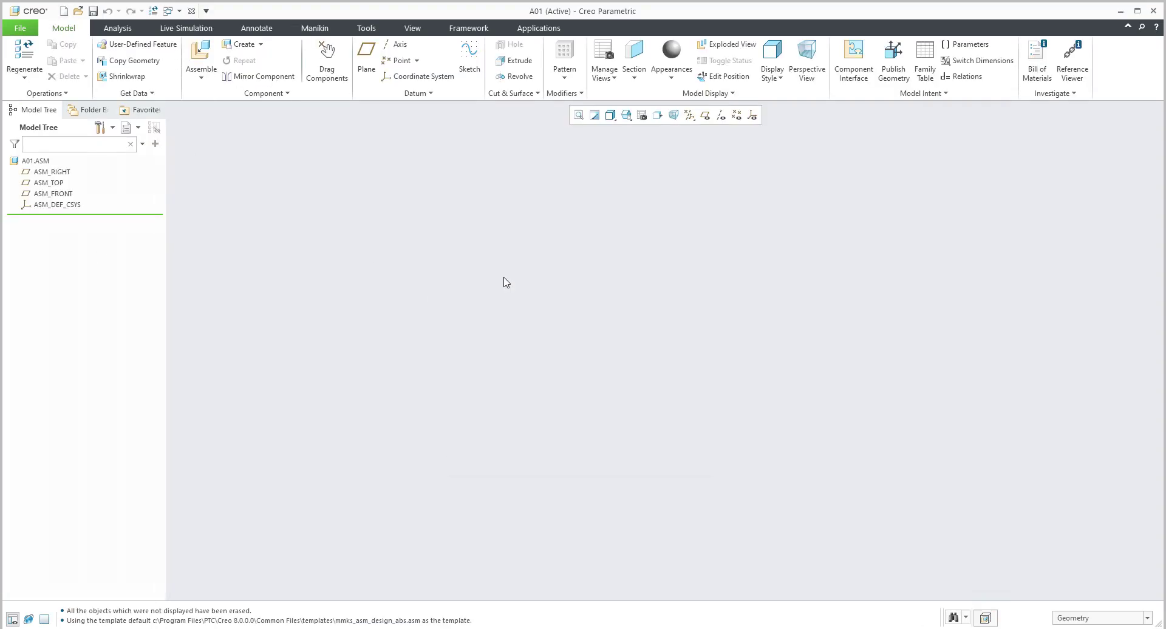
Assemble p1.prt into the assembly with the Default constraint.
left_click(200, 67)
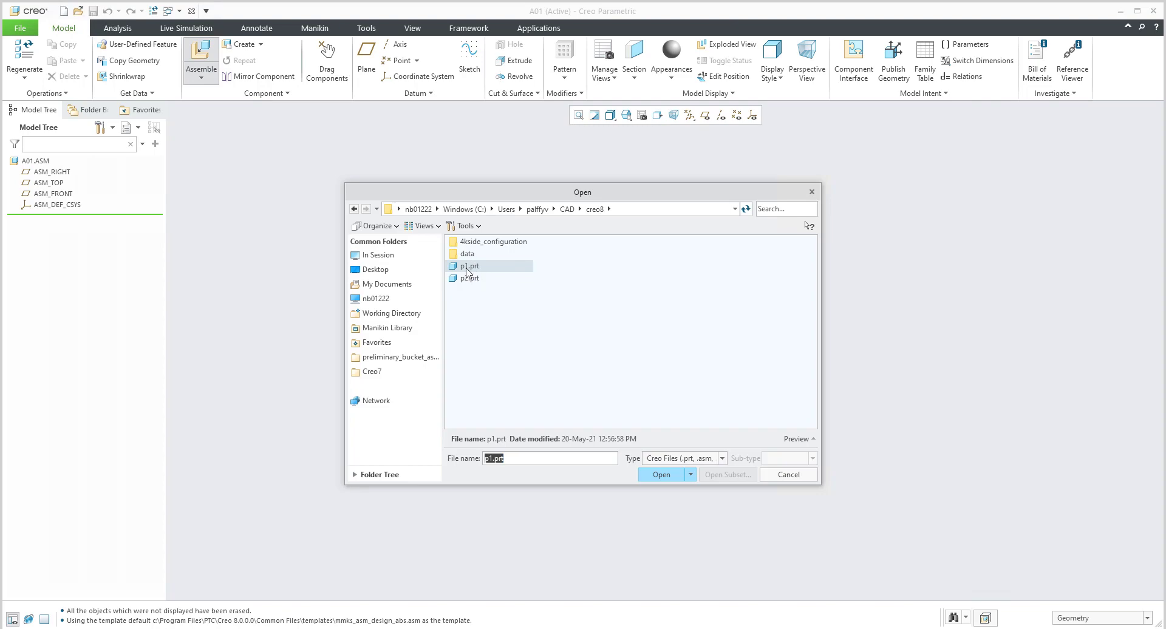
double_click(467, 269)
left_click(335, 162)
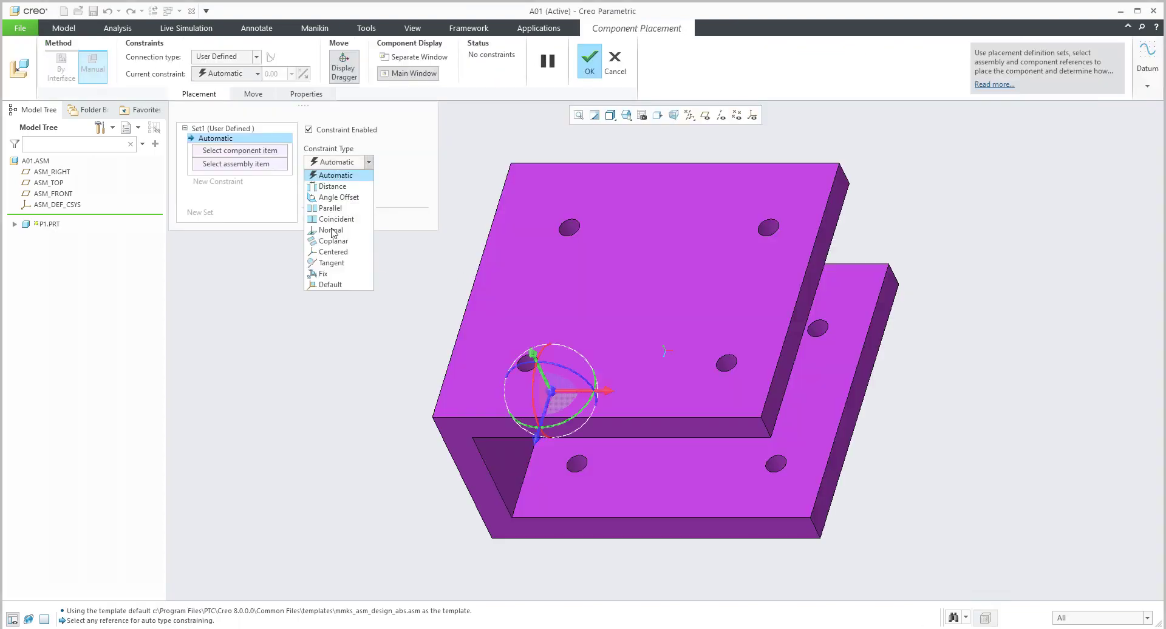
left_click(338, 286)
middle_click(350, 287)
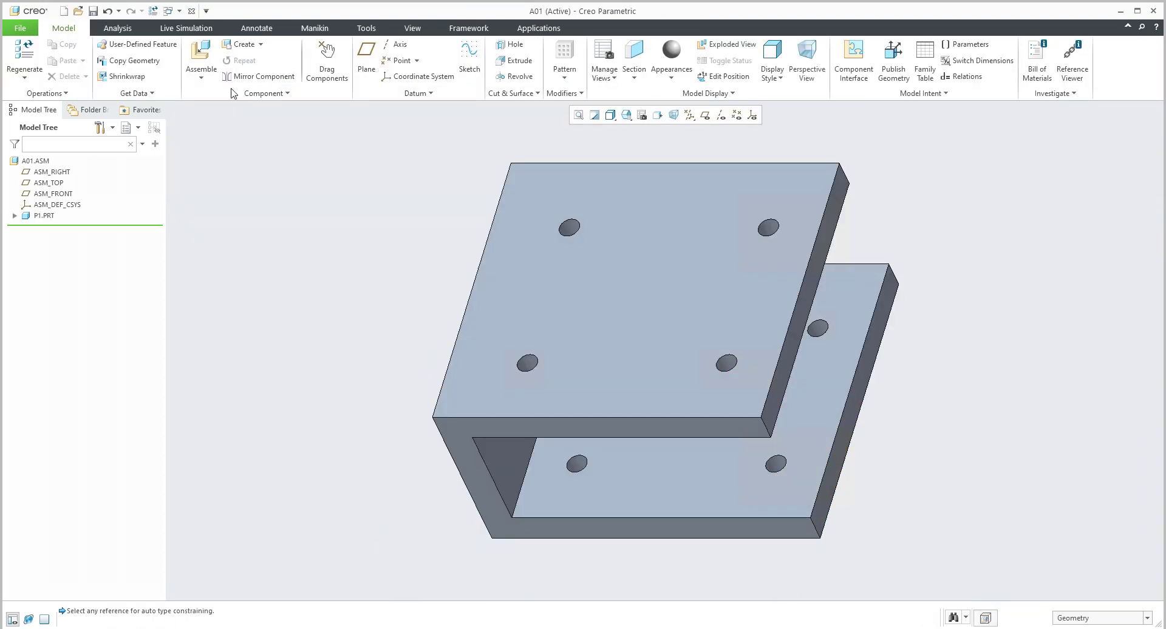
Assemble p2.prt on top of P1 with three Coincident face constraints.
left_click(201, 66)
double_click(468, 278)
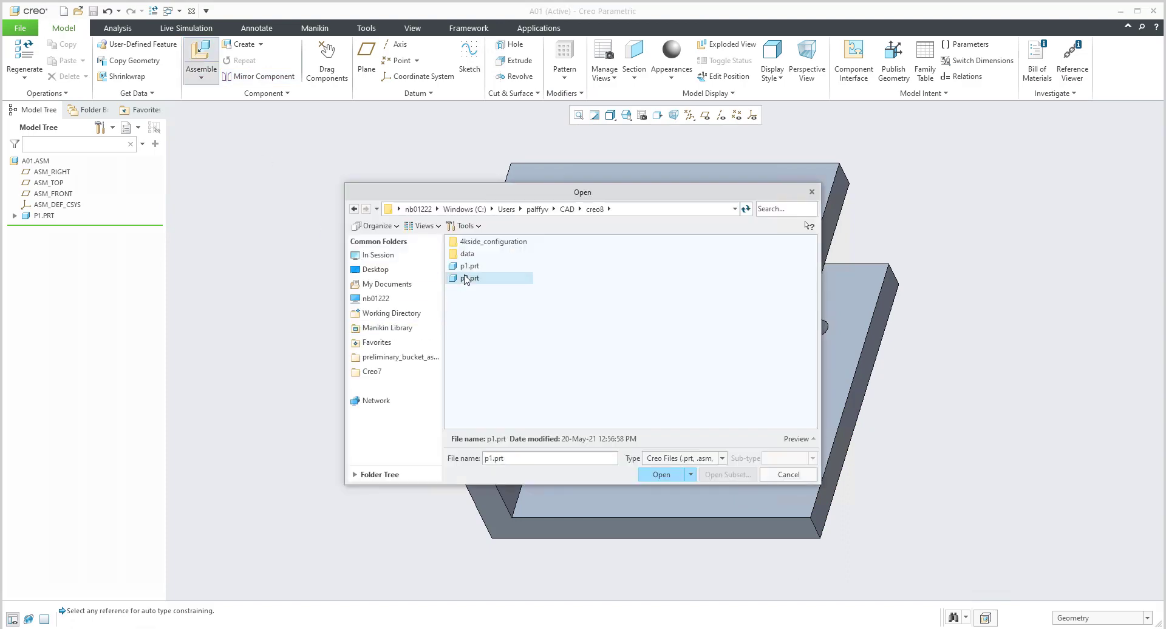
left_click_drag(498, 289, 488, 285, "ctrl+alt")
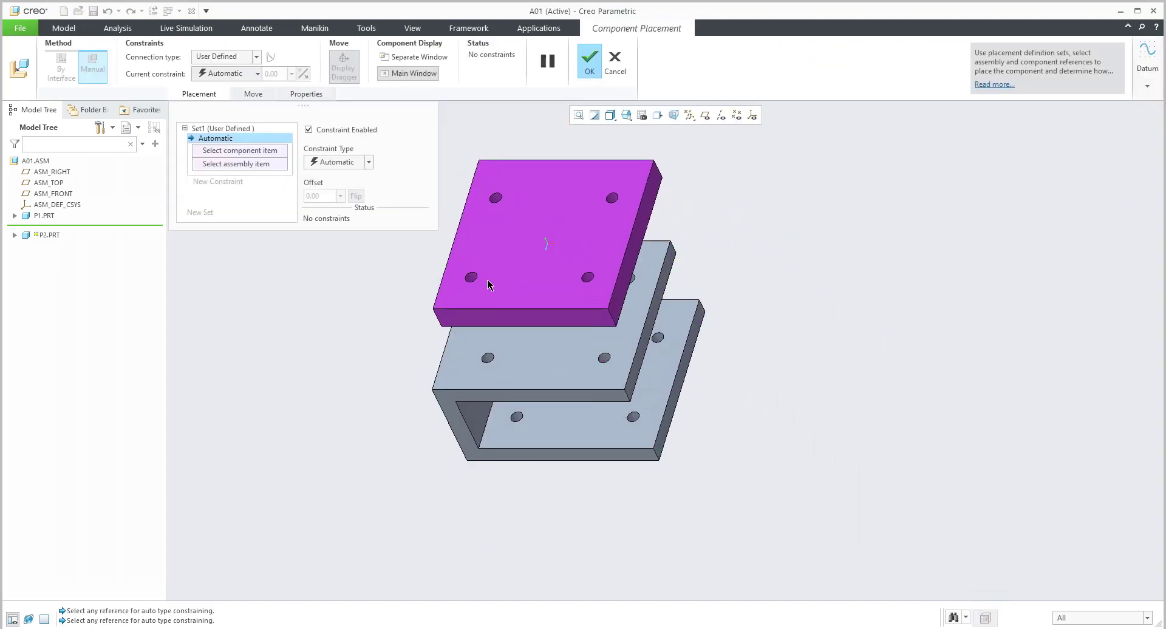
left_click(592, 322)
left_click(580, 345)
left_click(581, 343)
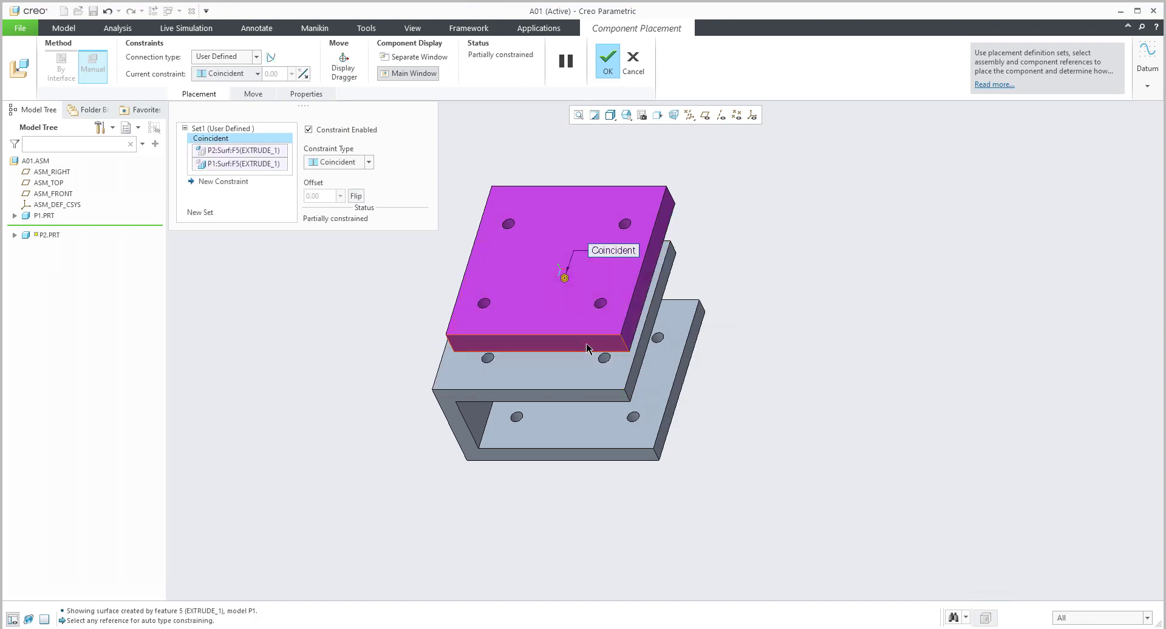
left_click(601, 395)
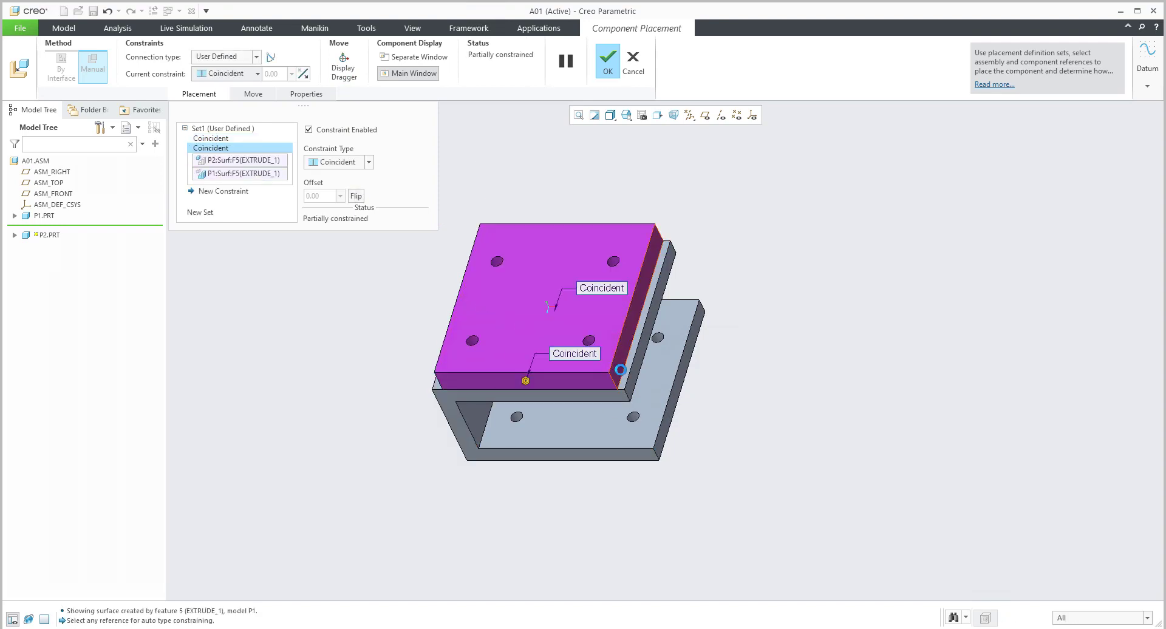
left_click(619, 371)
left_click(628, 392)
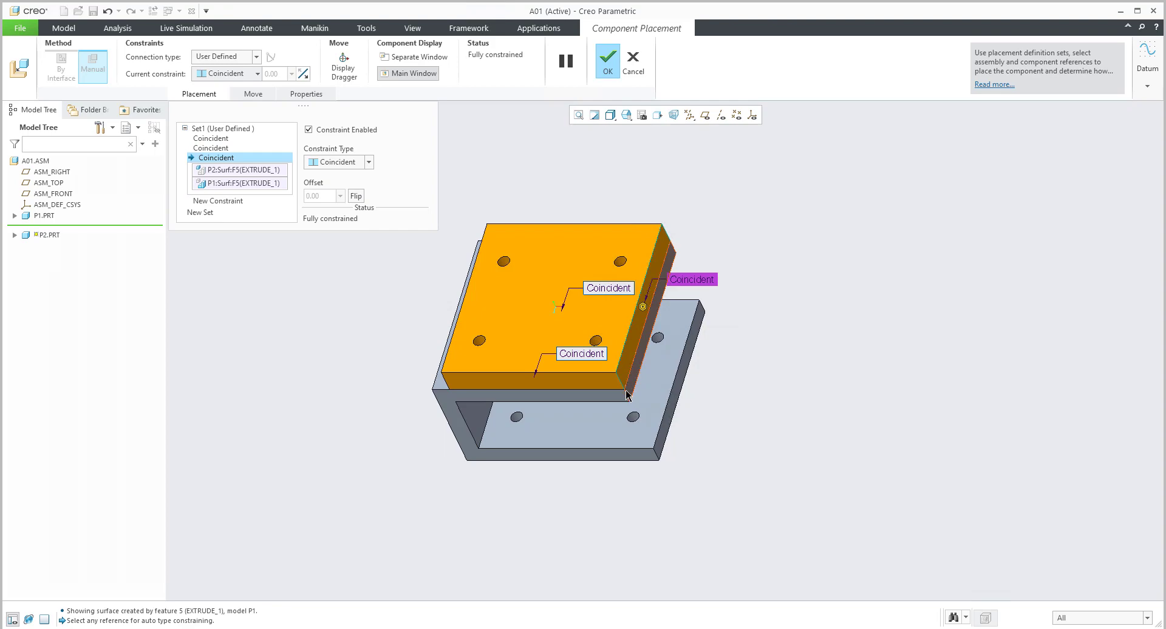
left_click(609, 61)
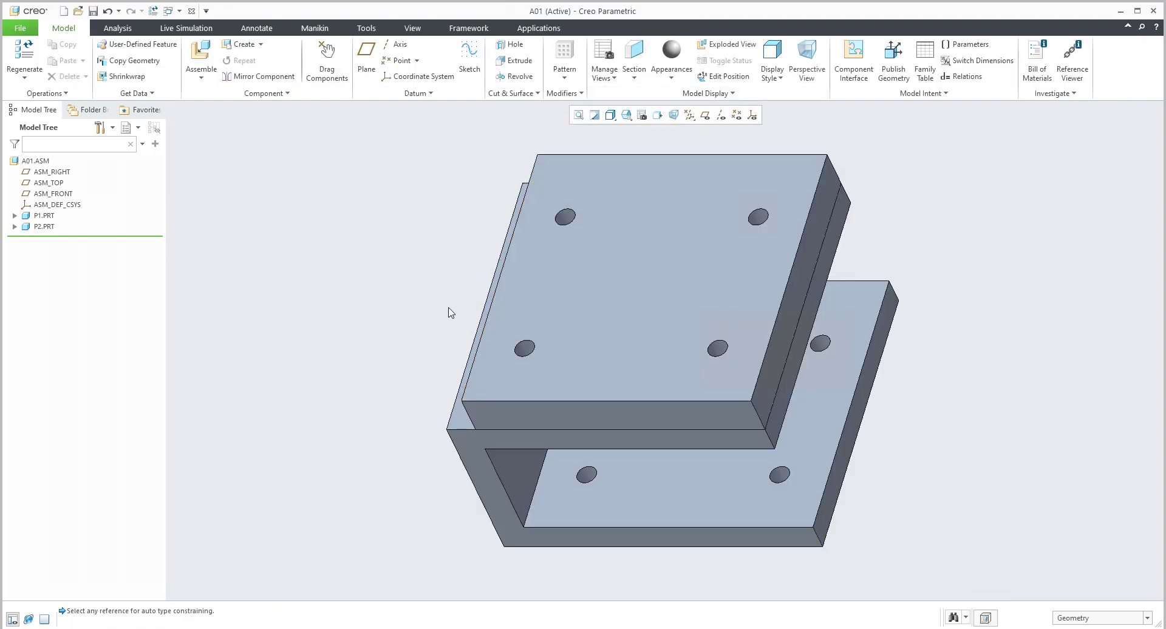
middle_click_drag(519, 273, 479, 266)
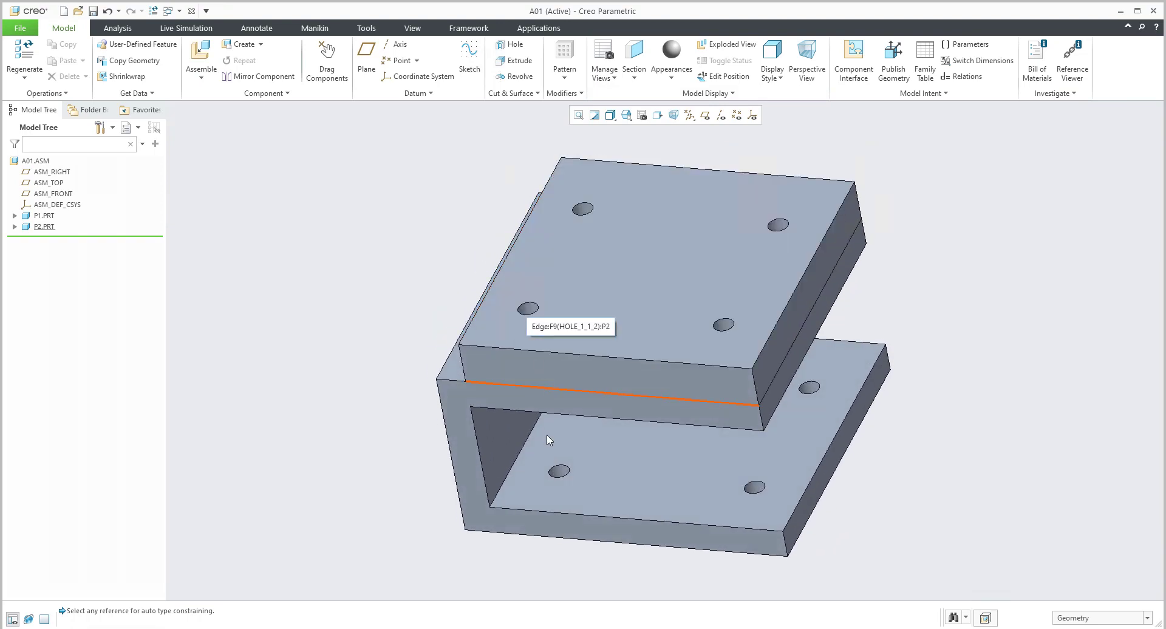
left_click(735, 120)
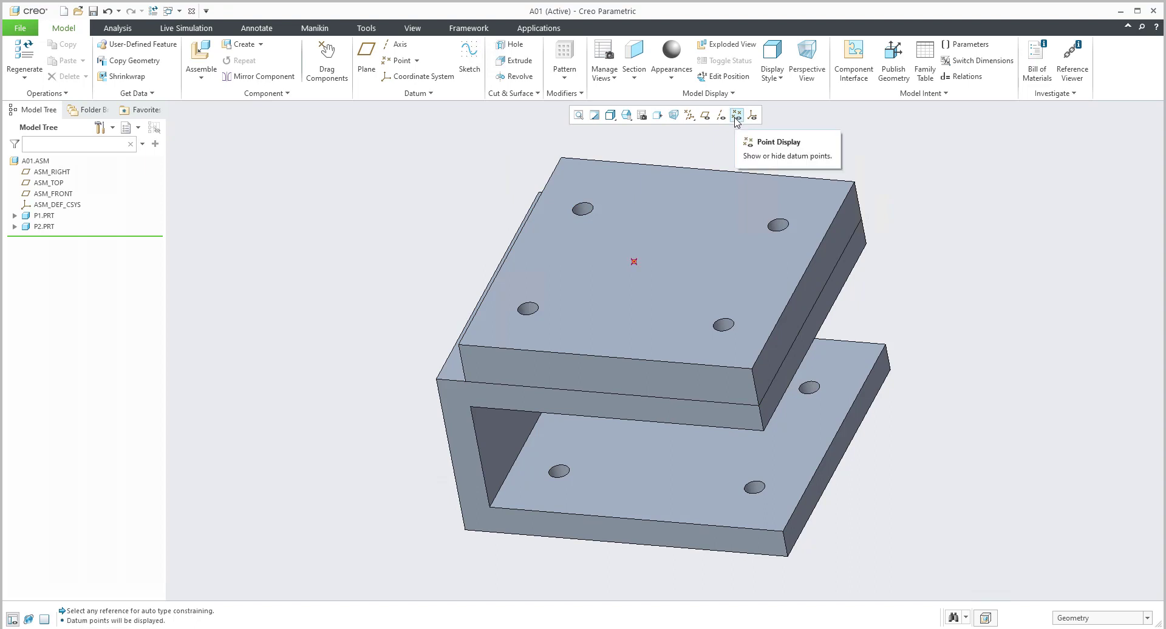
left_click(736, 119)
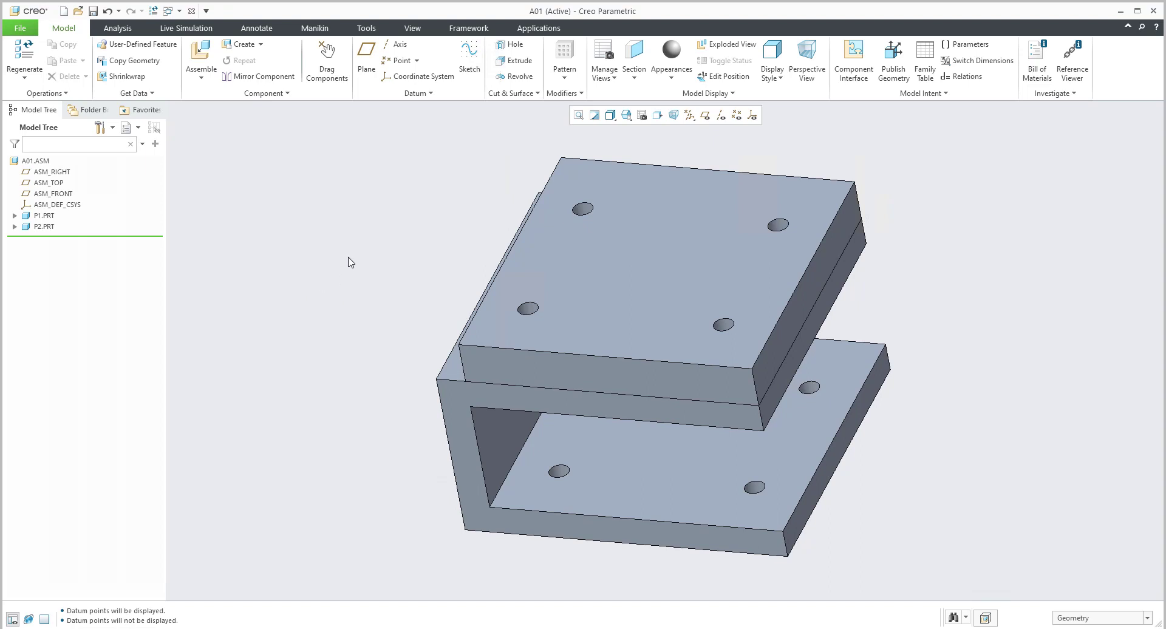
middle_click_drag(350, 262, 308, 275, "shift")
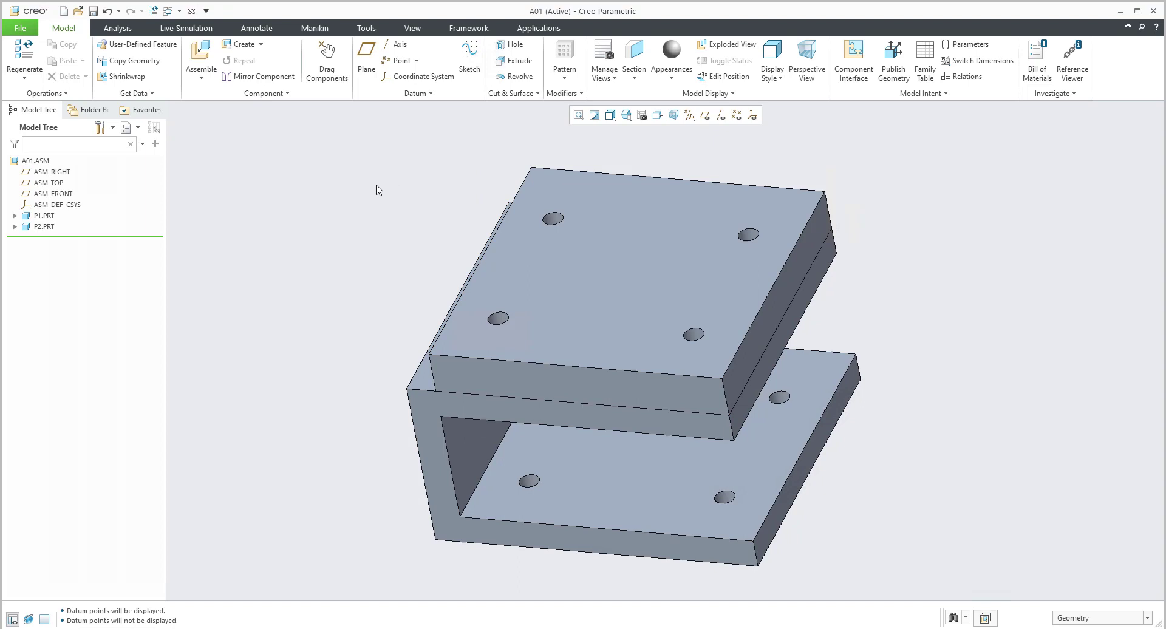
Browse the Screw and Dowel Pin options in the Tools tab's Intelligent Fastener group.
left_click(367, 29)
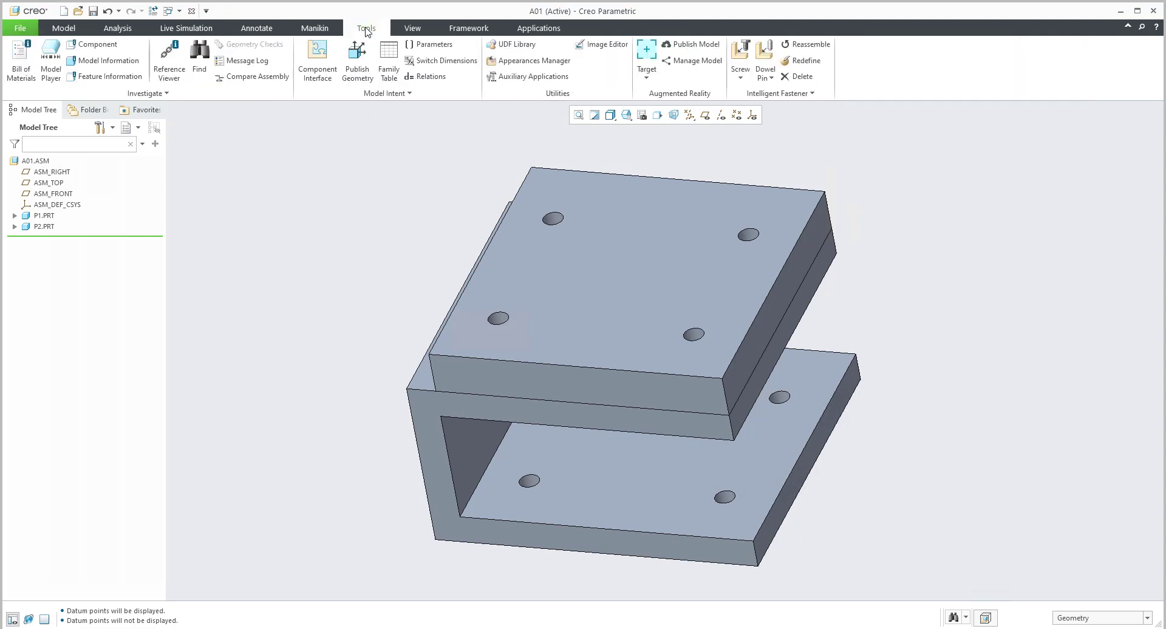
left_click(741, 76)
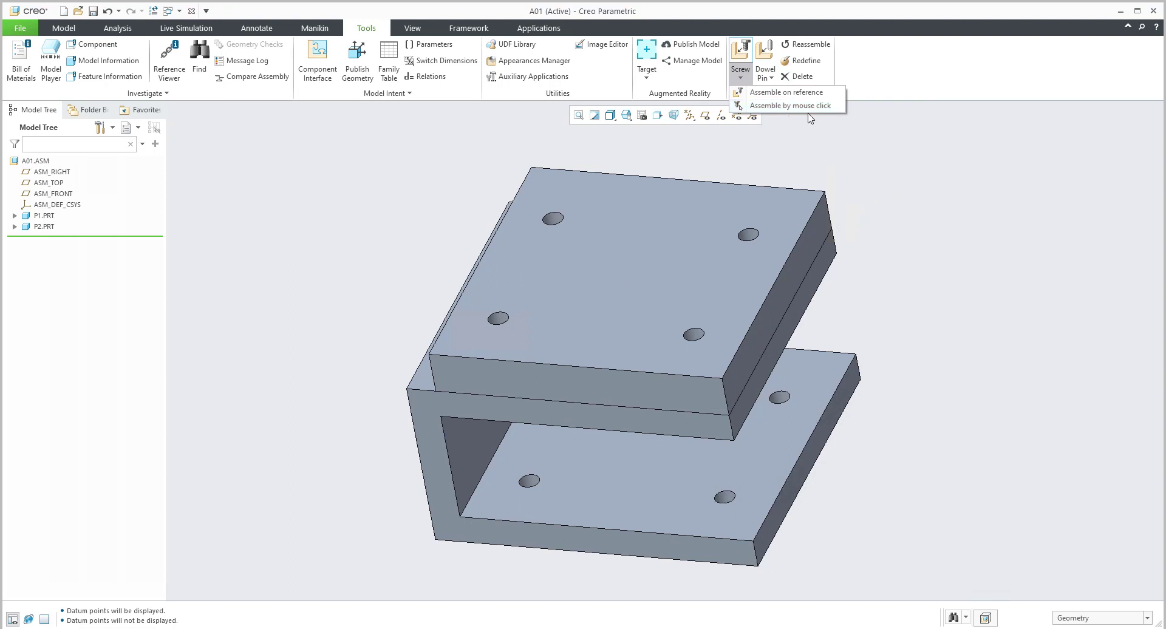
left_click(772, 78)
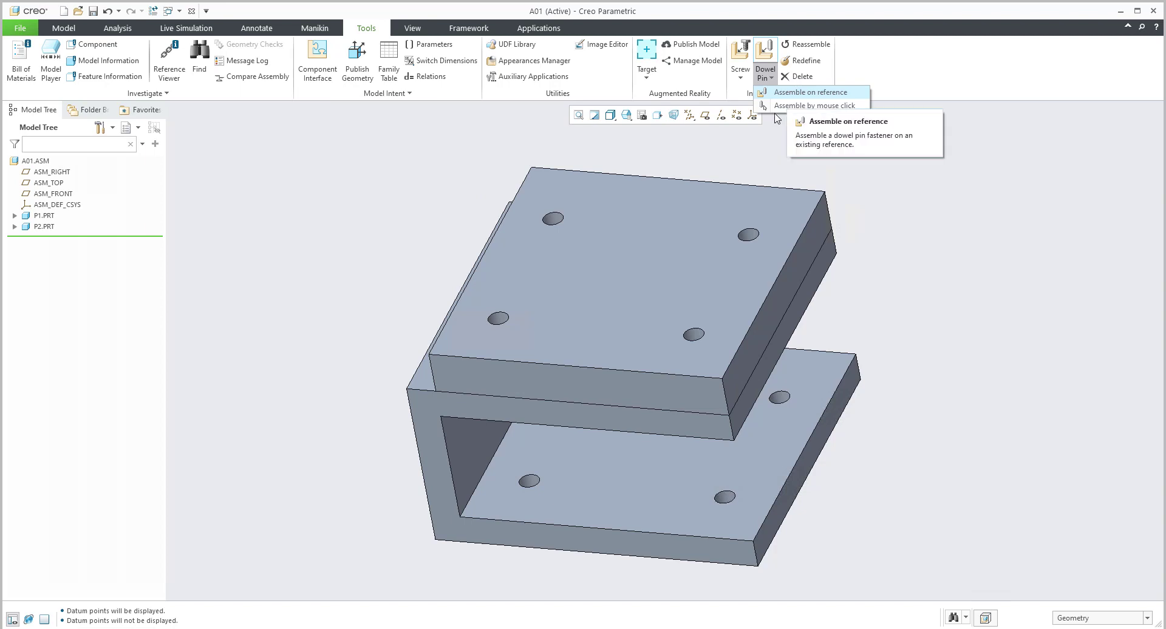
left_click(761, 159)
left_click(741, 78)
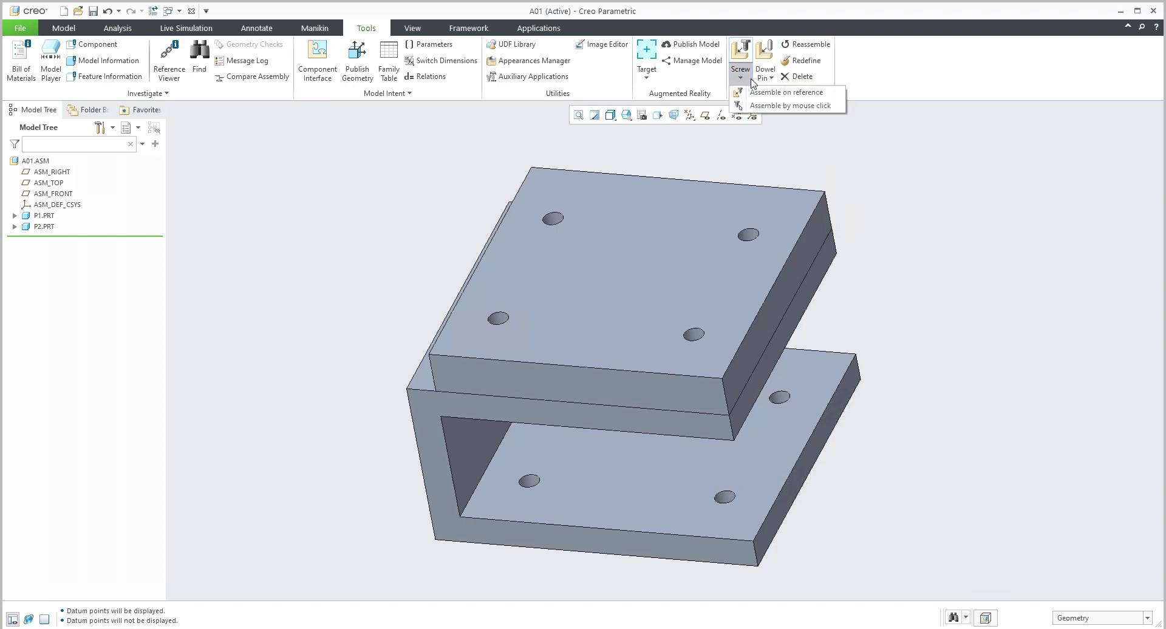
left_click(773, 94)
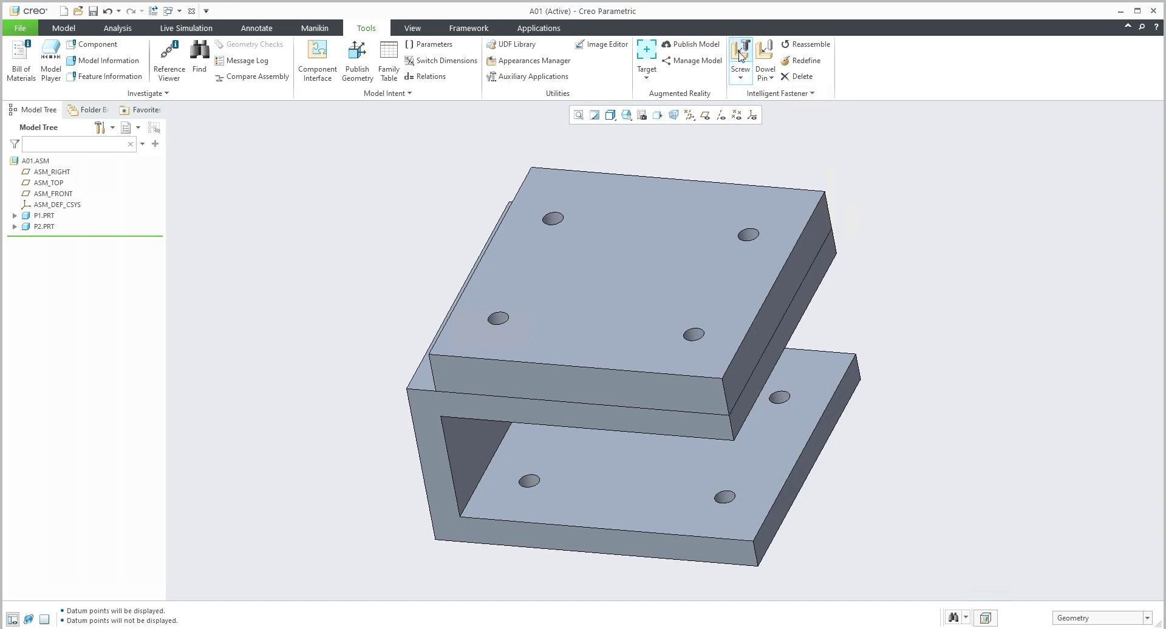
Place a screw at P2's datum point, with the head on P2's top face and the nut on P1's underside.
left_click(740, 54)
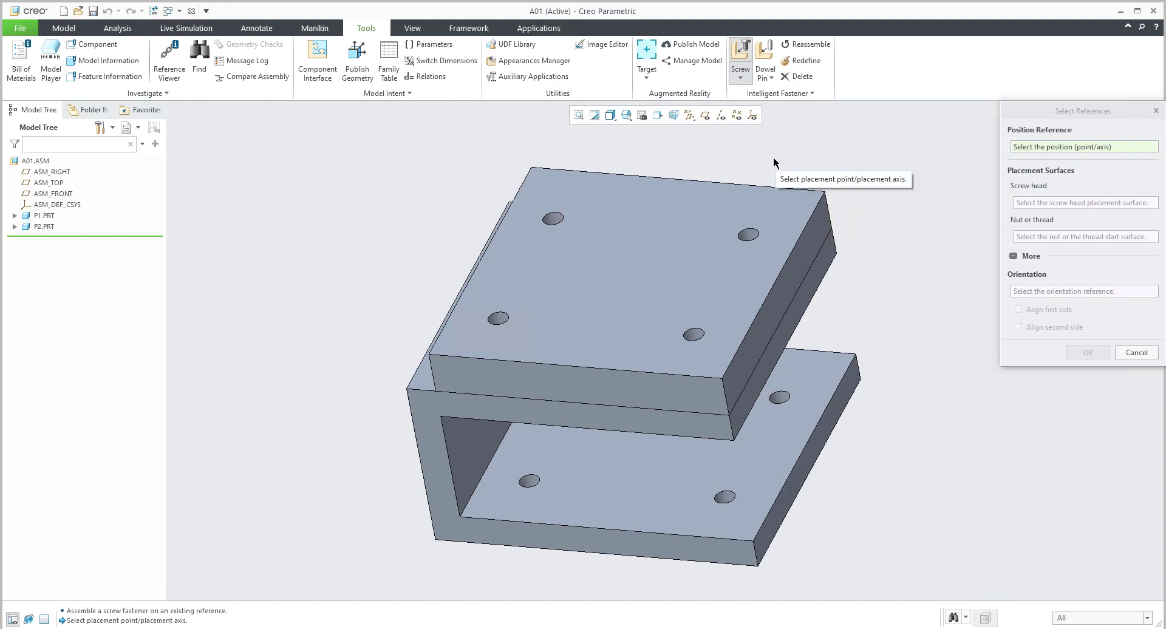
left_click(737, 115)
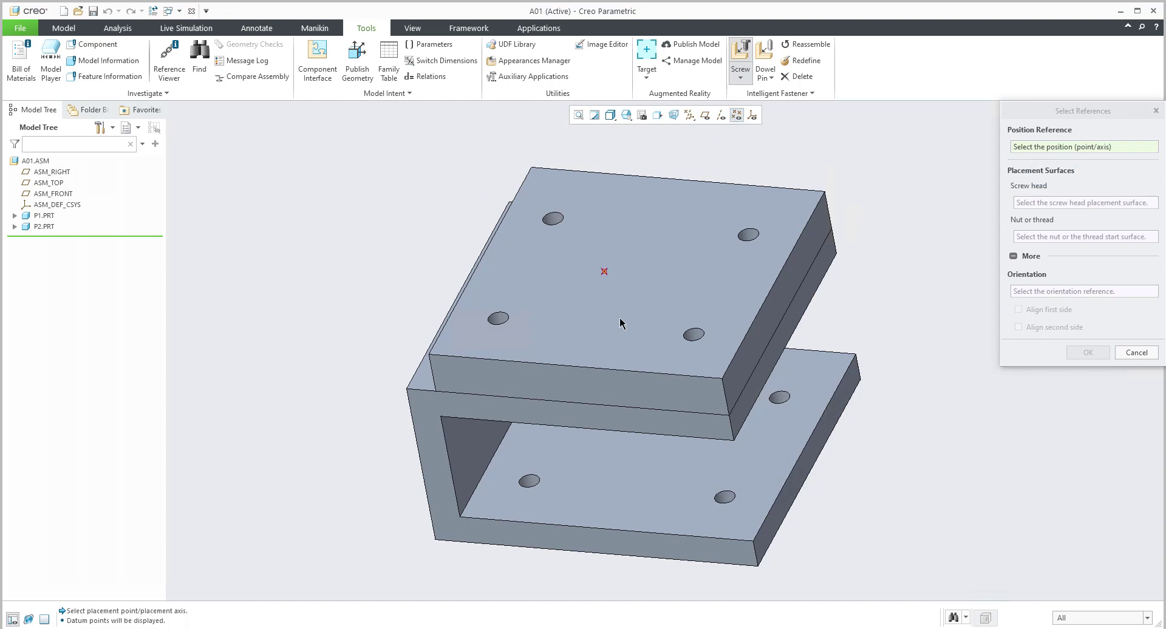
left_click(604, 272)
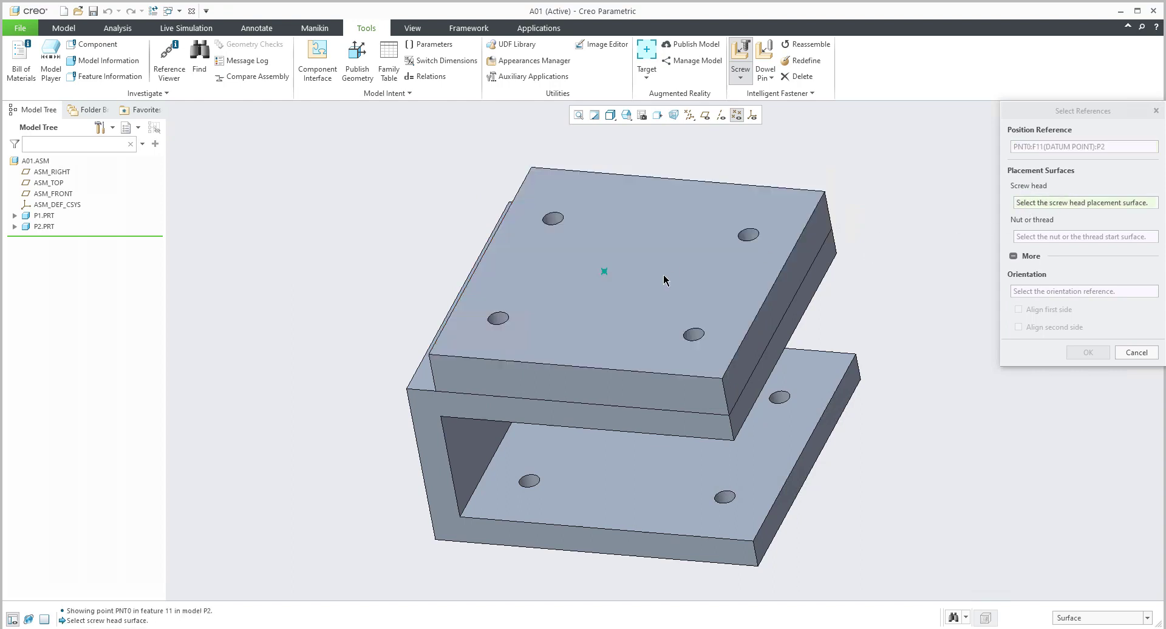
left_click(638, 288)
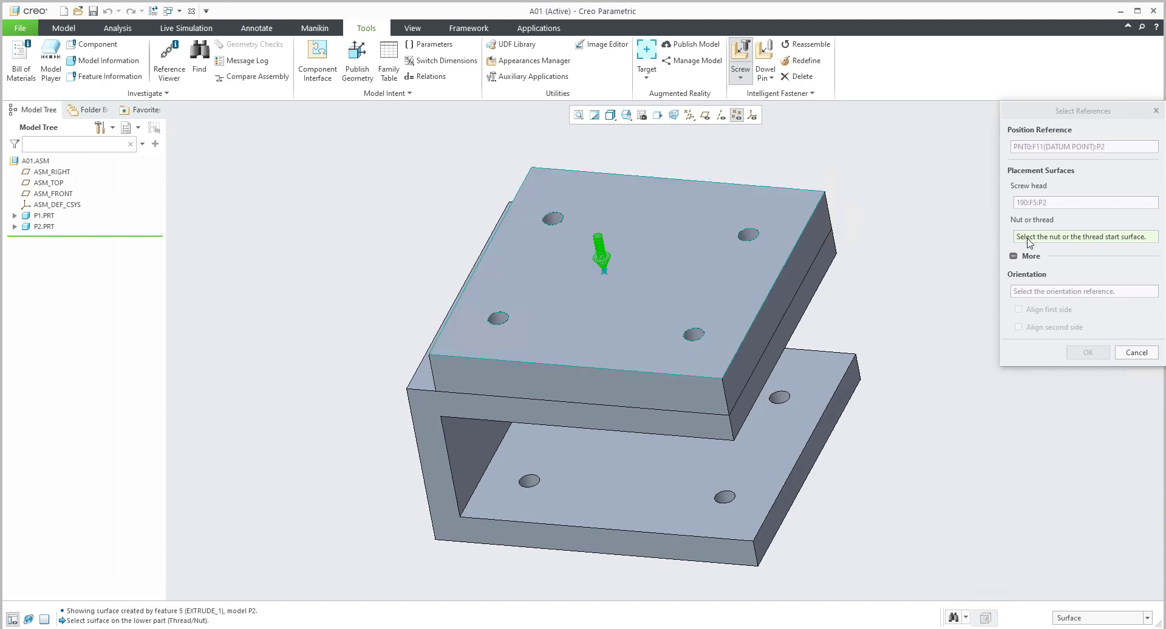
middle_click_drag(654, 286, 638, 226)
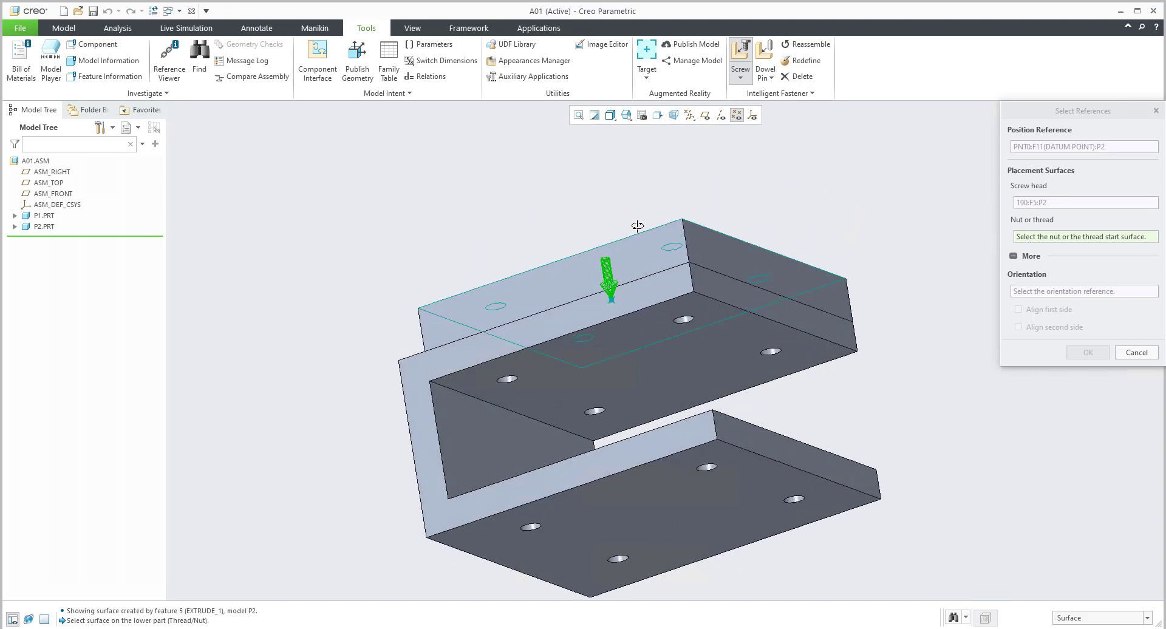
left_click(635, 374)
middle_click_drag(647, 355, 663, 417)
left_click(1088, 353)
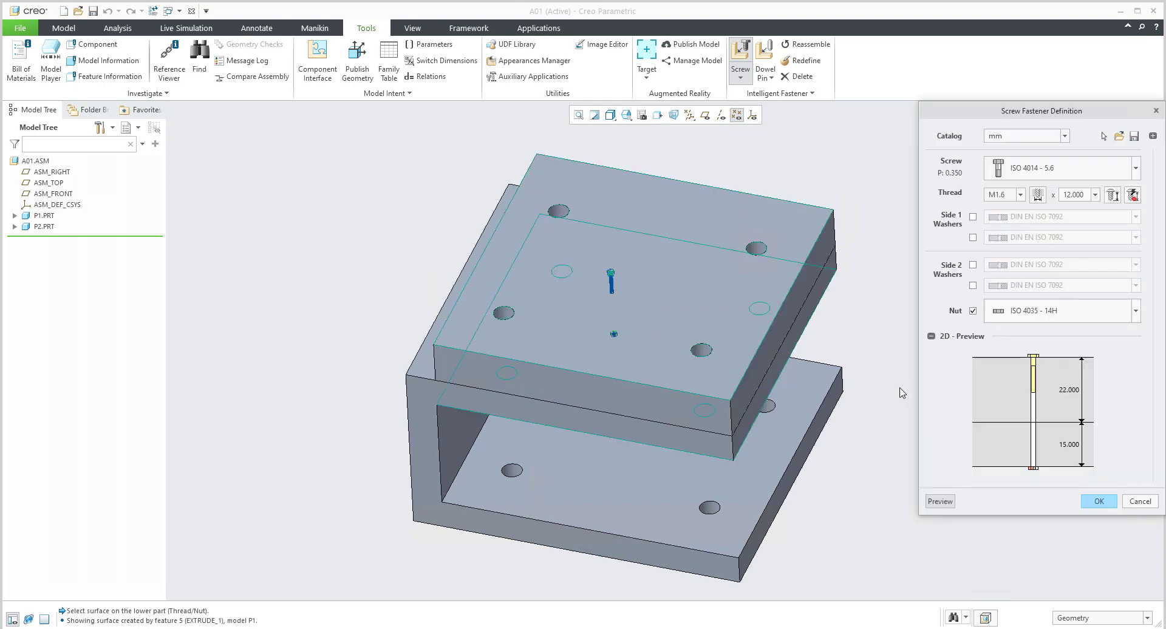
Review the fastener catalog list for the proposed ISO 4014 M1.6 x 12 screw.
mouse_move(659, 305)
middle_mouse_down()
mouse_move(659, 284)
mouse_move(661, 302)
middle_mouse_up()
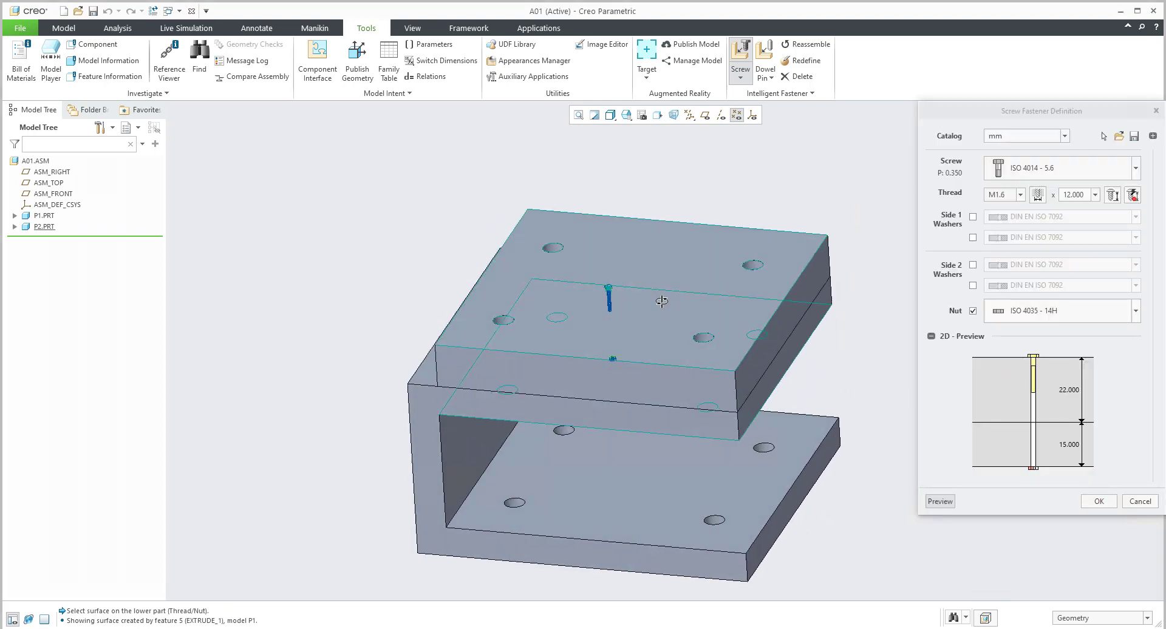
left_click(1050, 144)
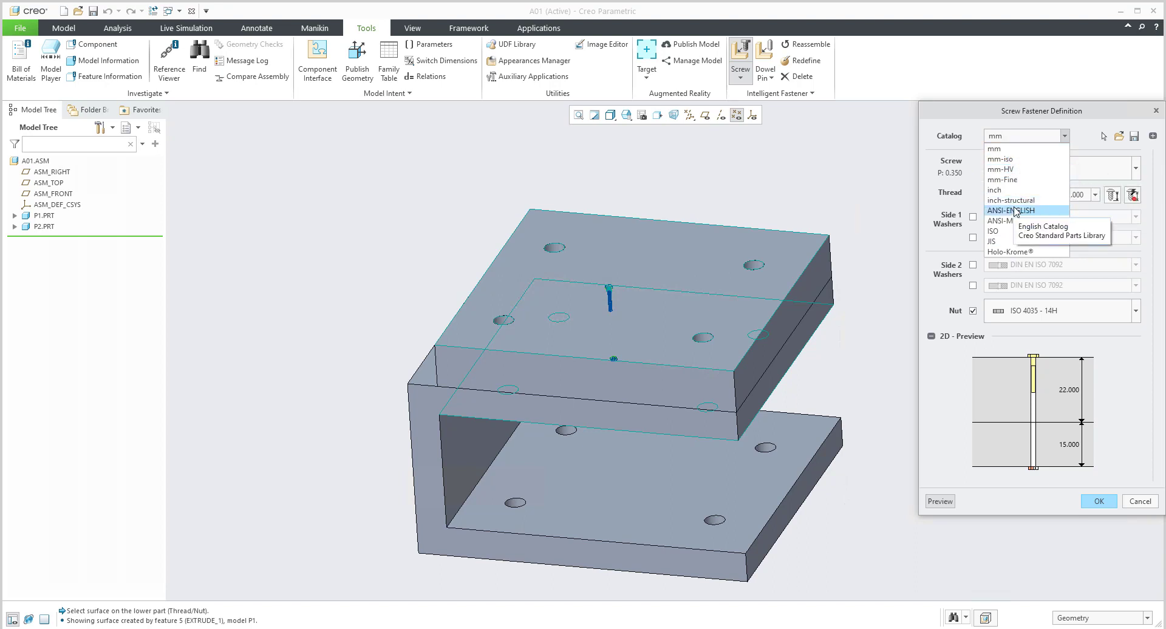
Browse the ISO and DIN screw groups in the mm catalog's screw list.
left_click(998, 150)
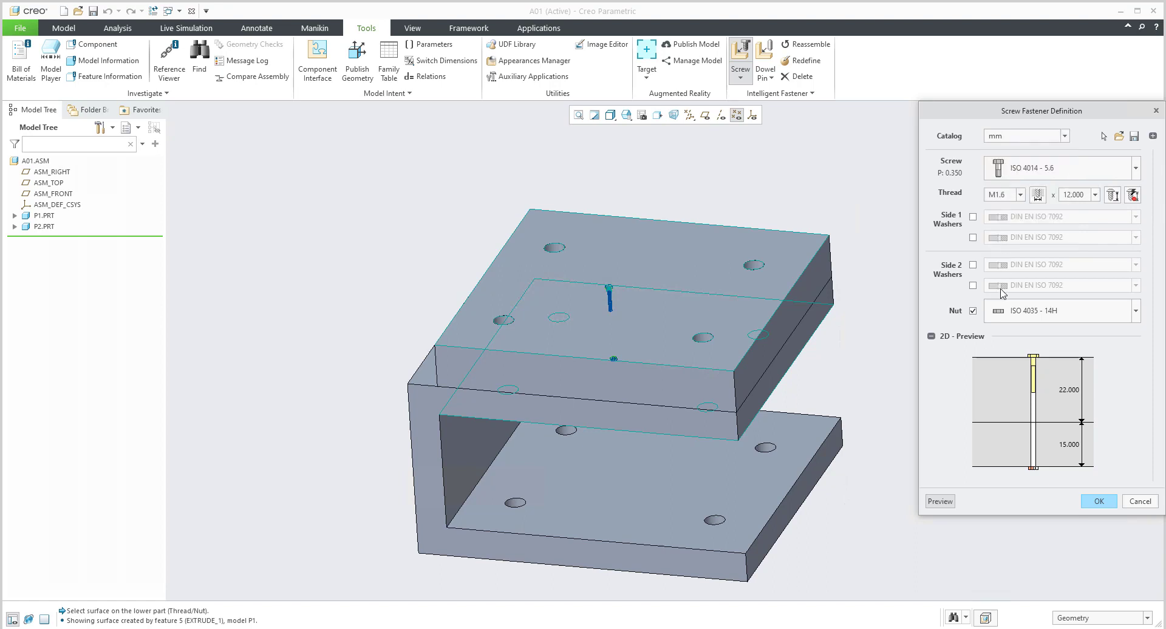
left_click(1043, 175)
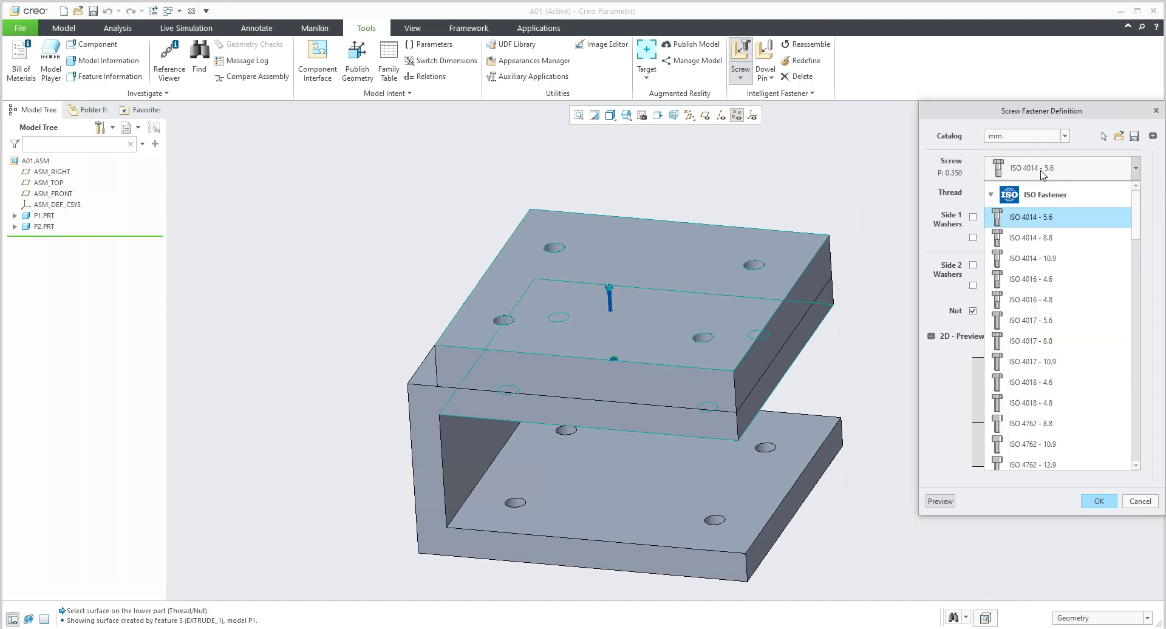
left_click(991, 194)
left_click(992, 221)
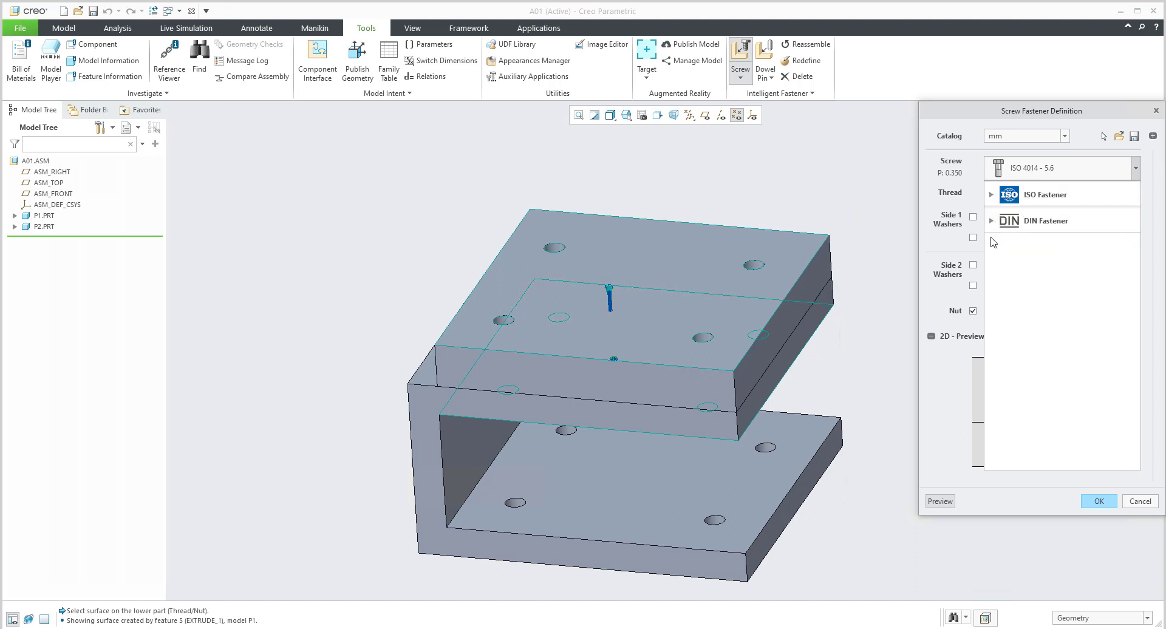
left_click(992, 221)
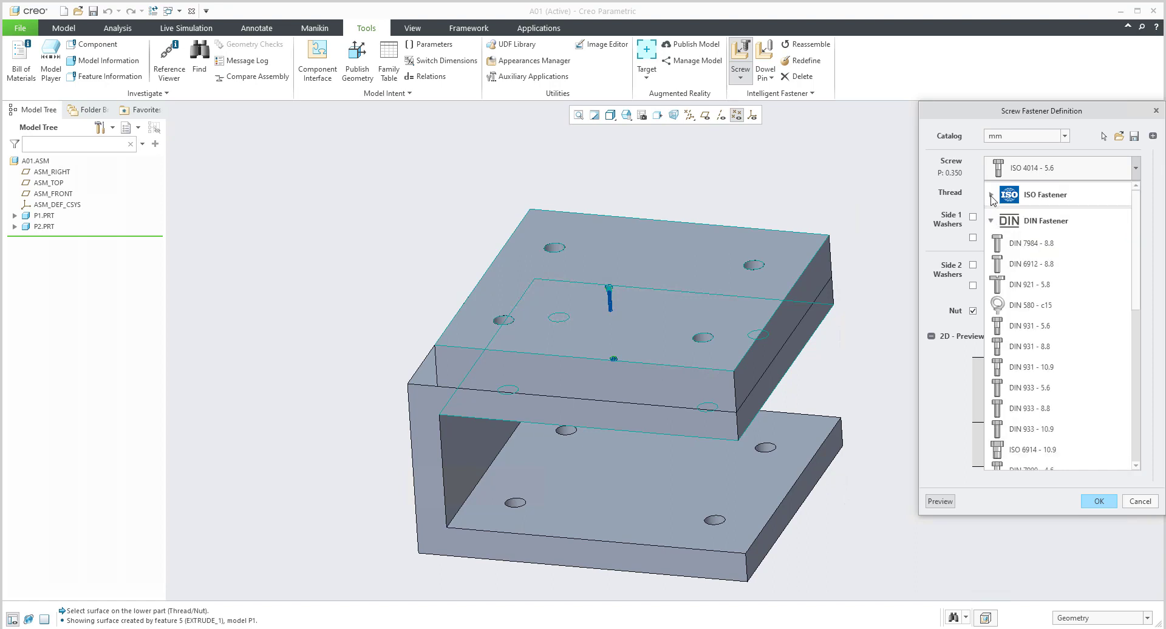
left_click(991, 195)
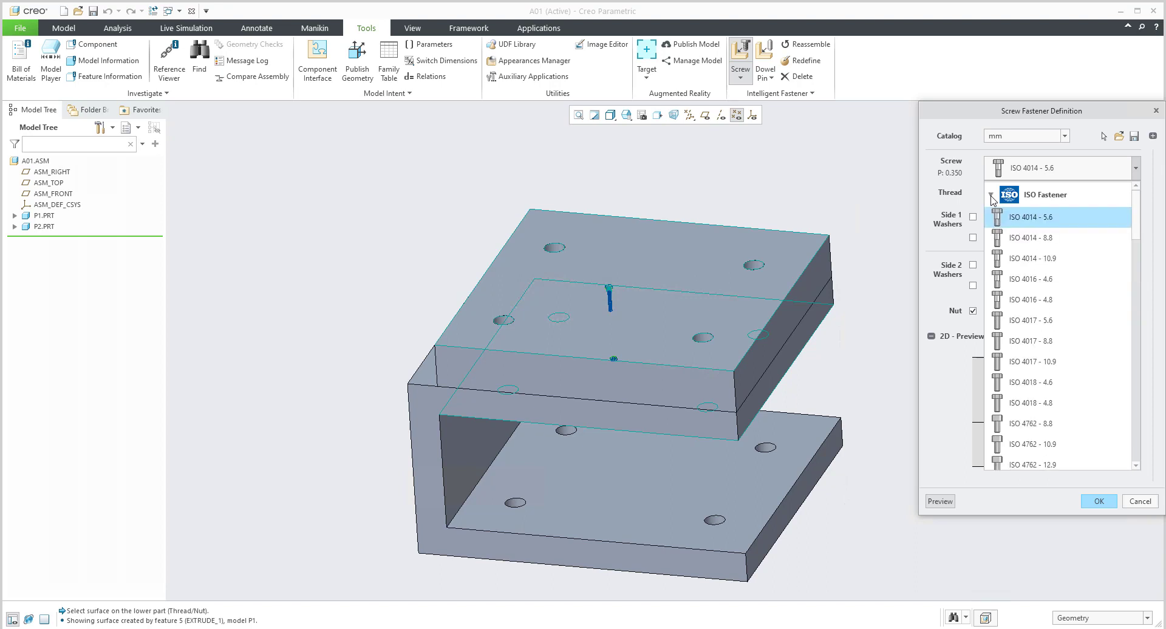
left_click(1019, 141)
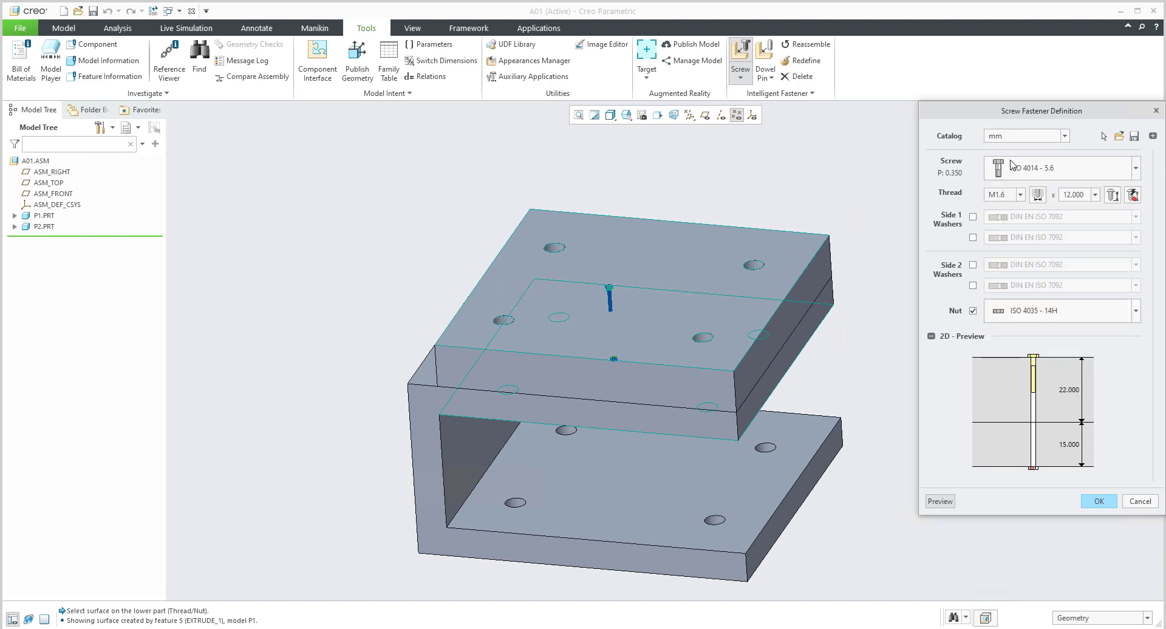
Switch the catalog to mm-iso and expand its Socket Head Cap screw group.
left_click(1021, 141)
left_click(1016, 161)
left_click(1020, 173)
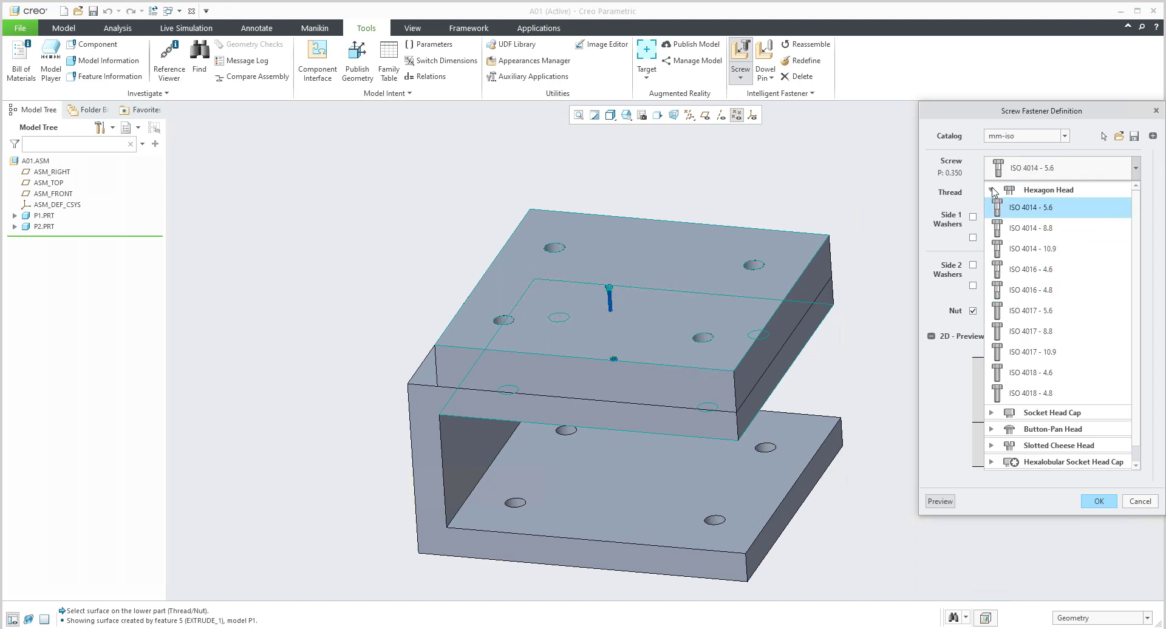
left_click(991, 190)
left_click(992, 207)
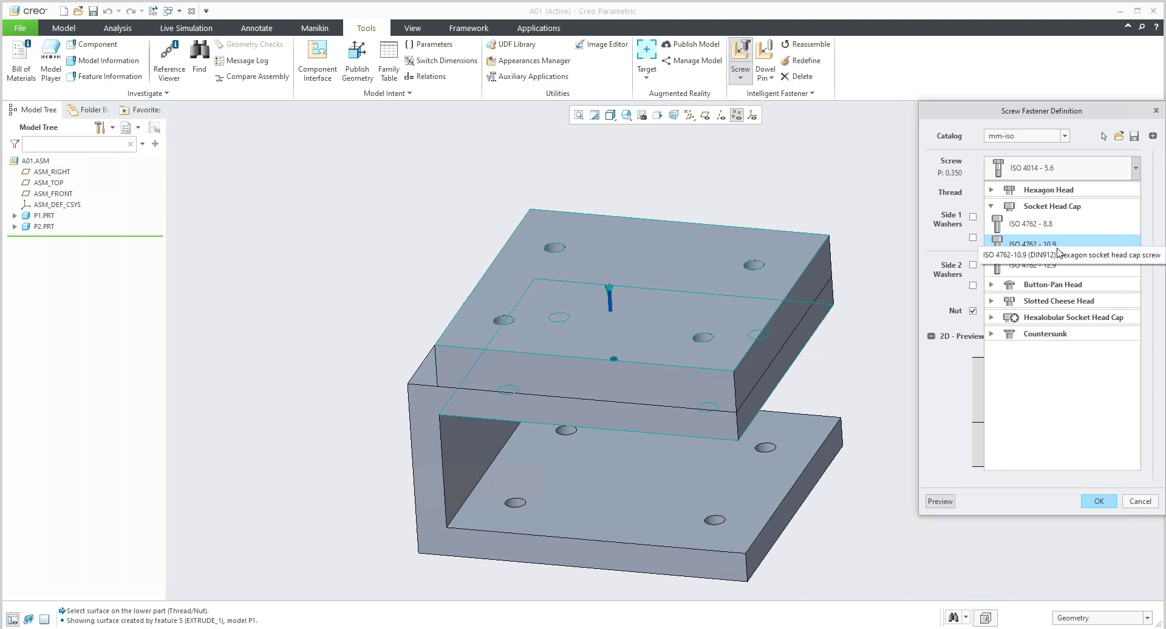
Choose the ISO 4762 - 10.9 socket head cap screw with an M10 thread.
left_click(1033, 243)
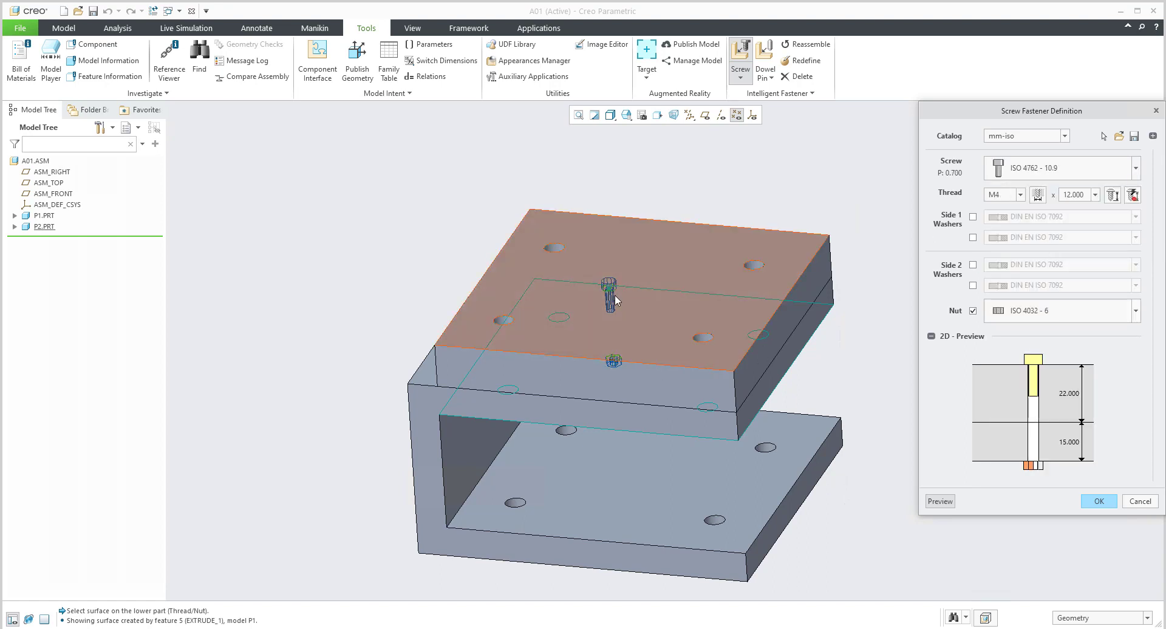
left_click(1021, 195)
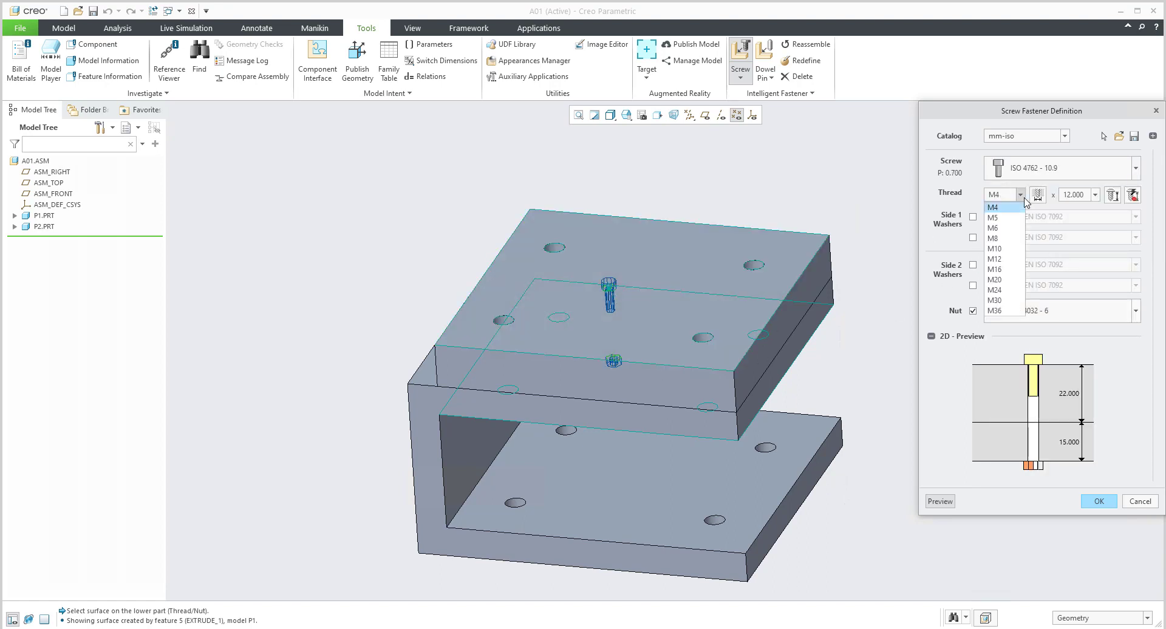
left_click(1001, 249)
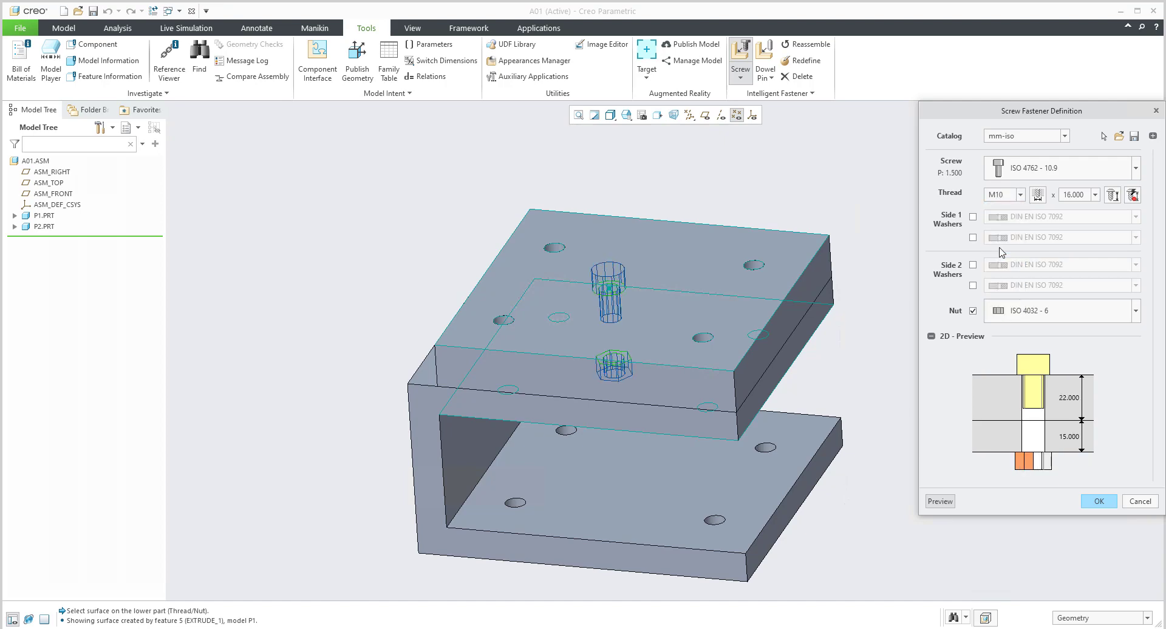
middle_click_drag(708, 325, 599, 286)
scroll(647, 294, "up", 2)
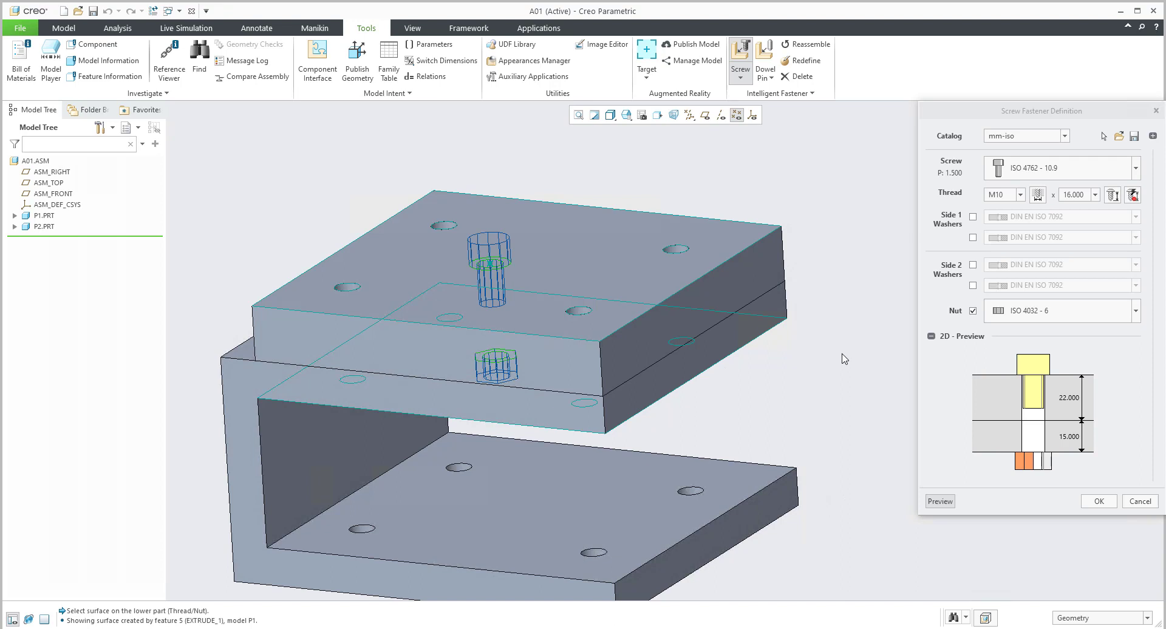
Set the M10 screw length to 60.
left_click(1095, 194)
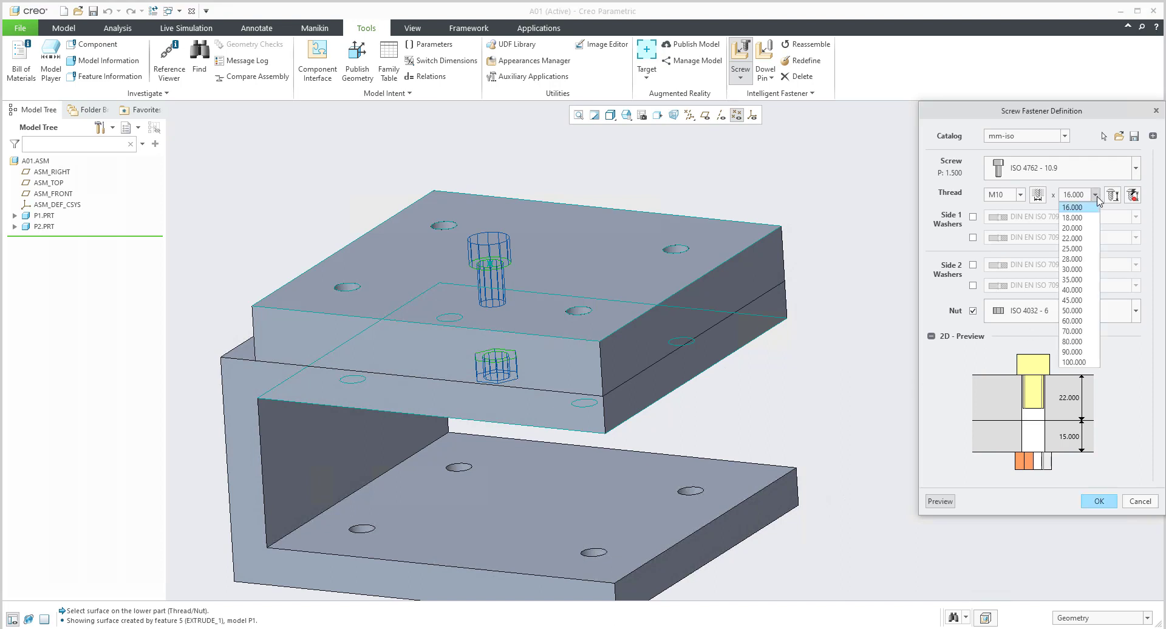
left_click(1071, 320)
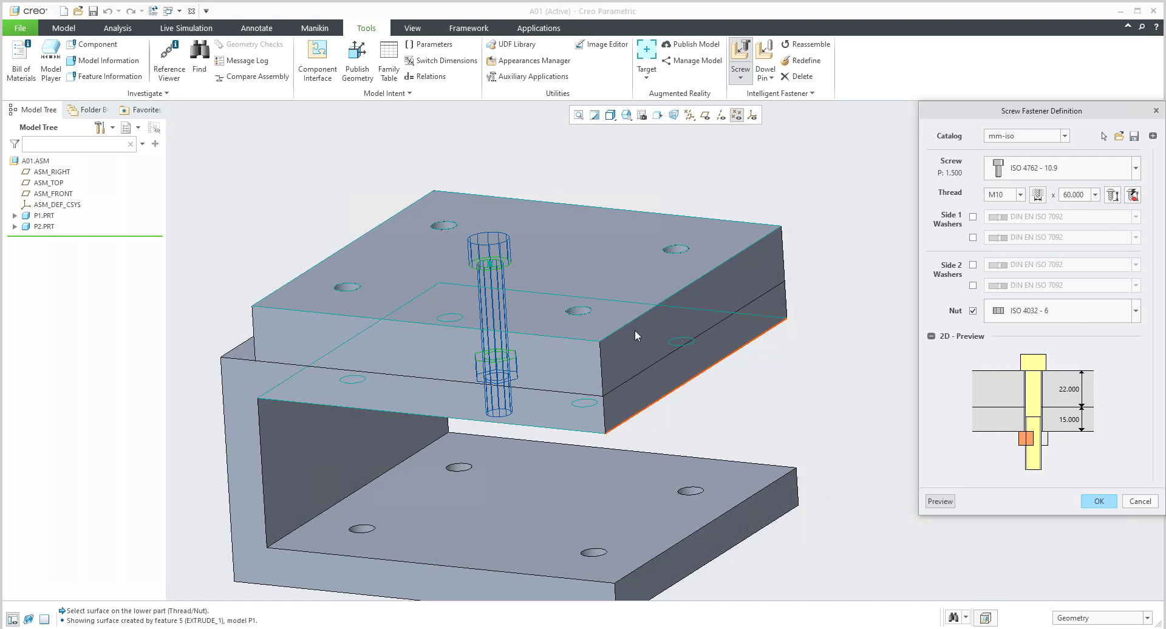
middle_click_drag(698, 352, 643, 313)
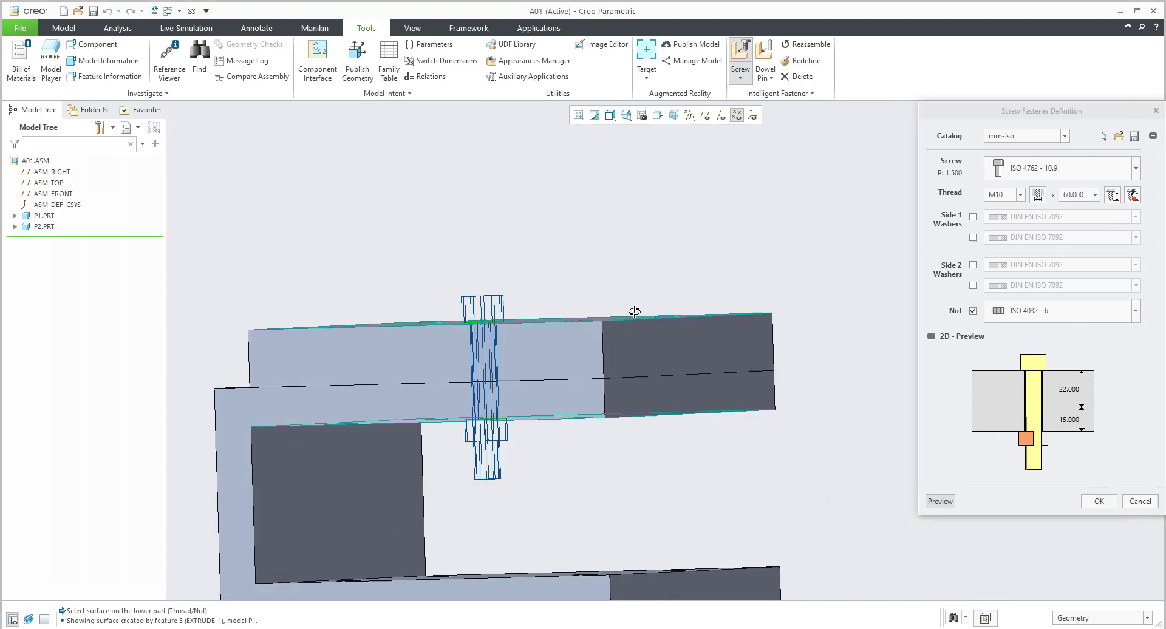
middle_click_drag(635, 311, 633, 310)
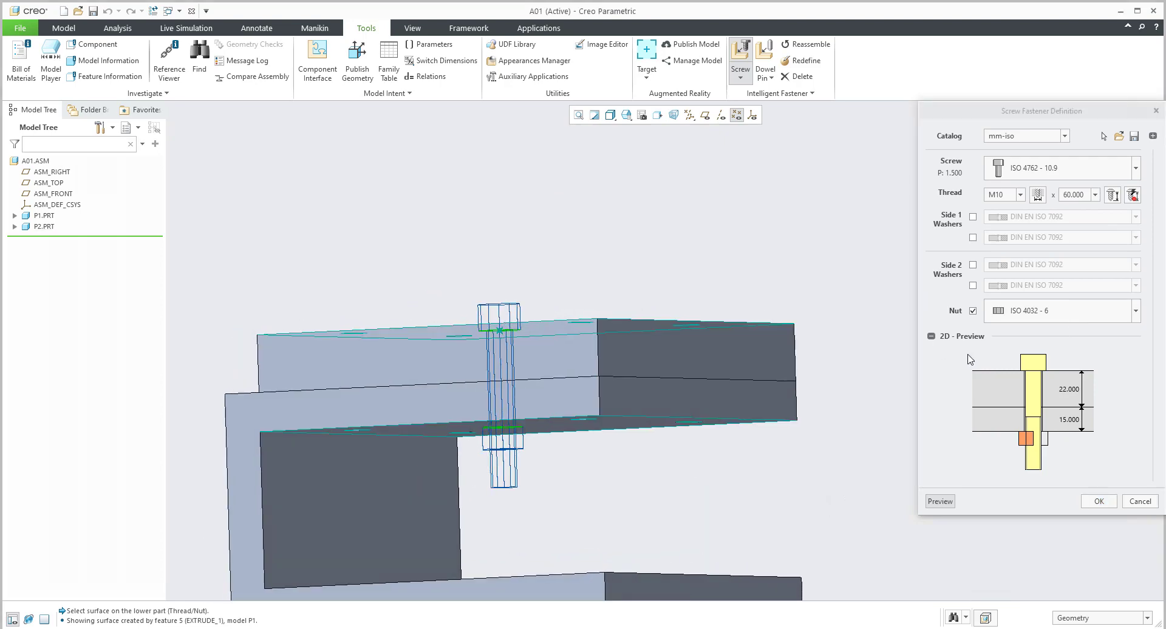
left_click(1112, 195)
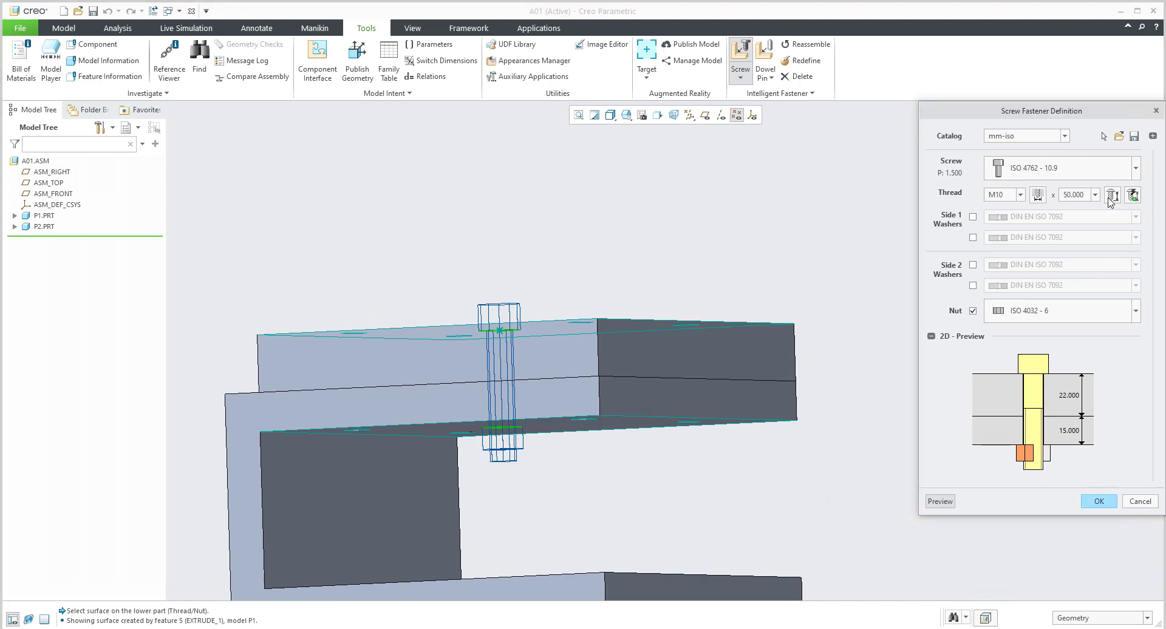
Add two DIN EN ISO 7090 head-side washers and a nut-side washer, then recalculate the length.
left_click(973, 218)
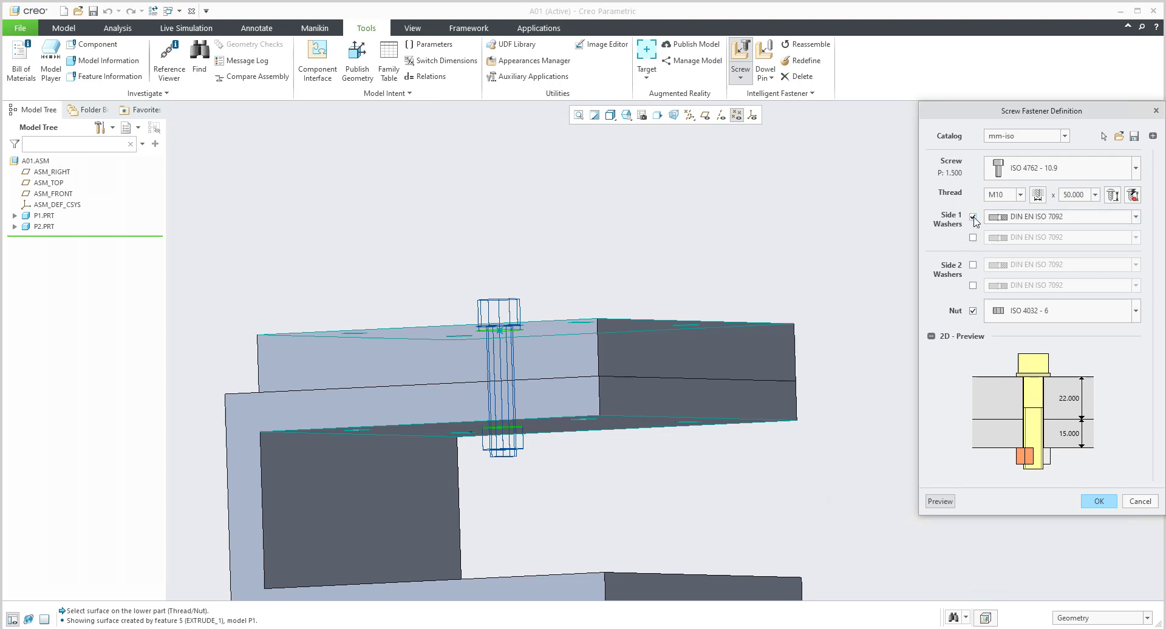
left_click(1008, 220)
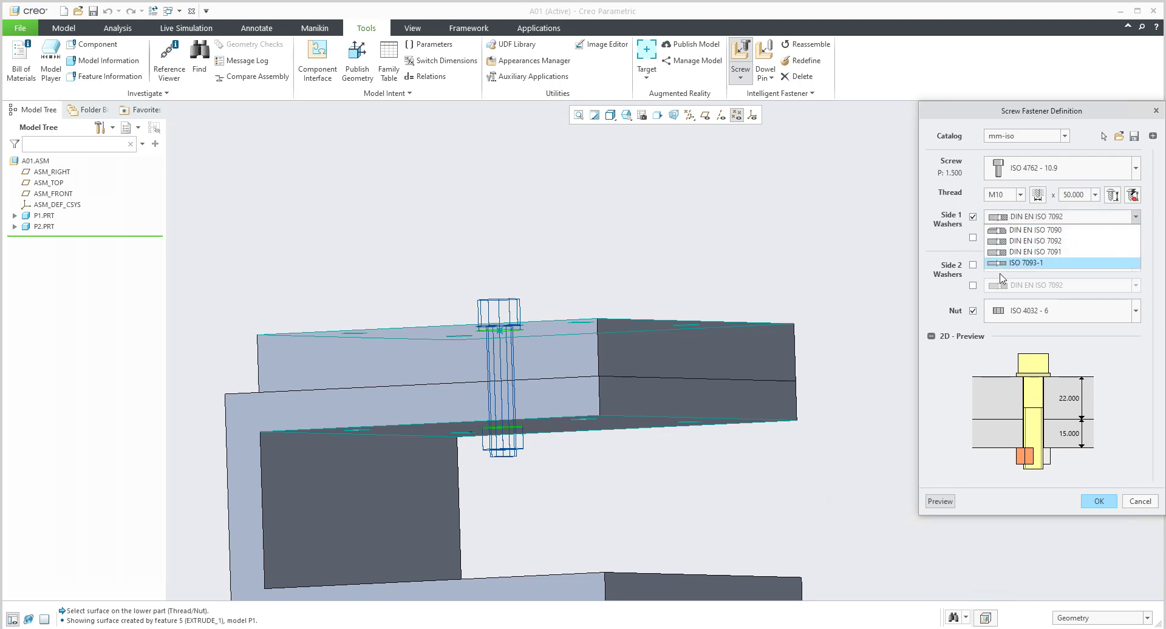
left_click(1008, 230)
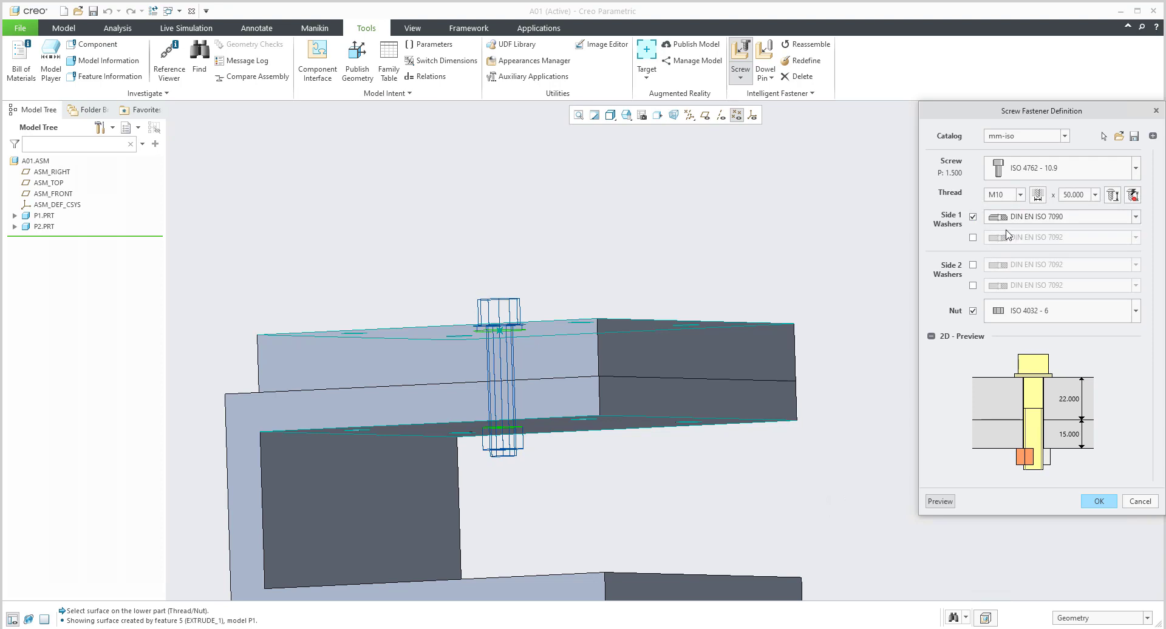
left_click(973, 238)
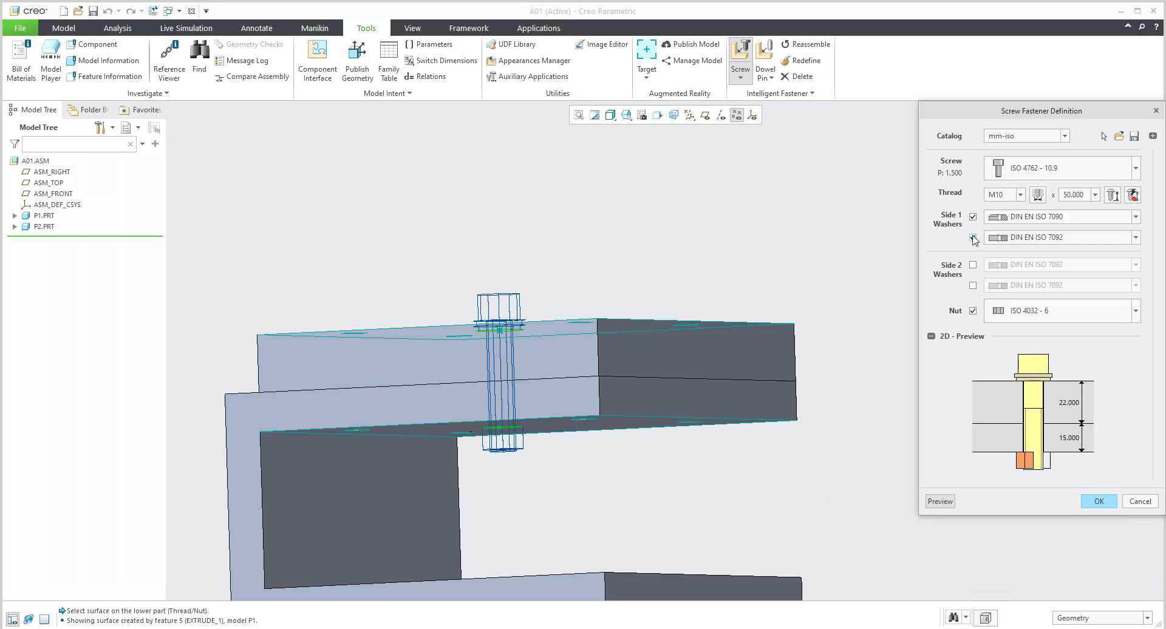
left_click(973, 285)
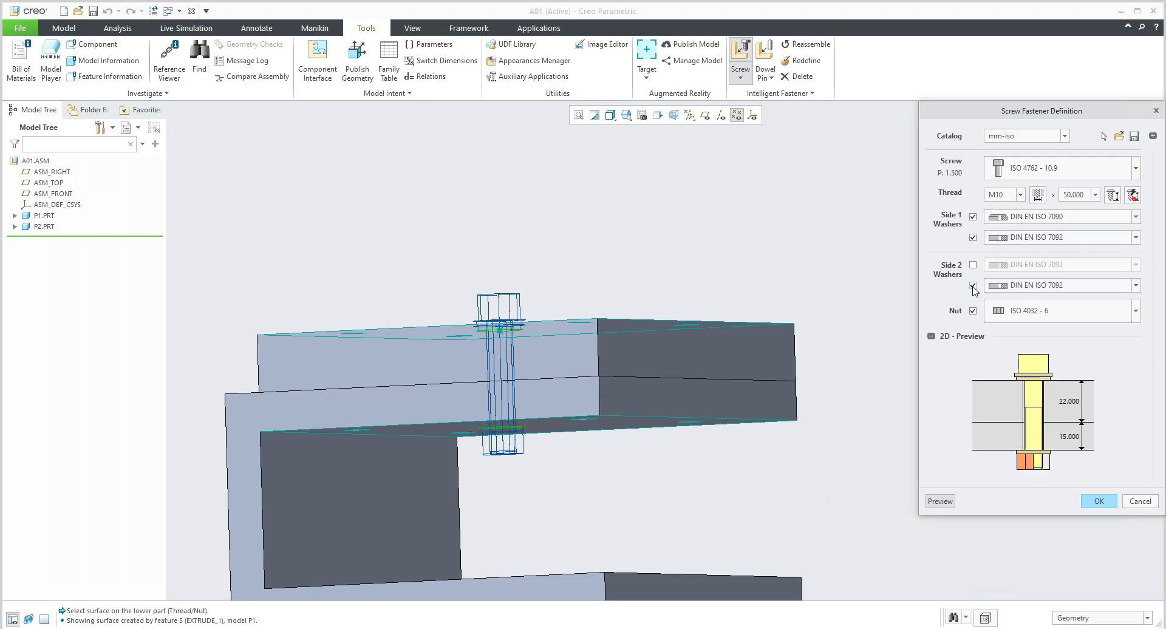
left_click(1114, 195)
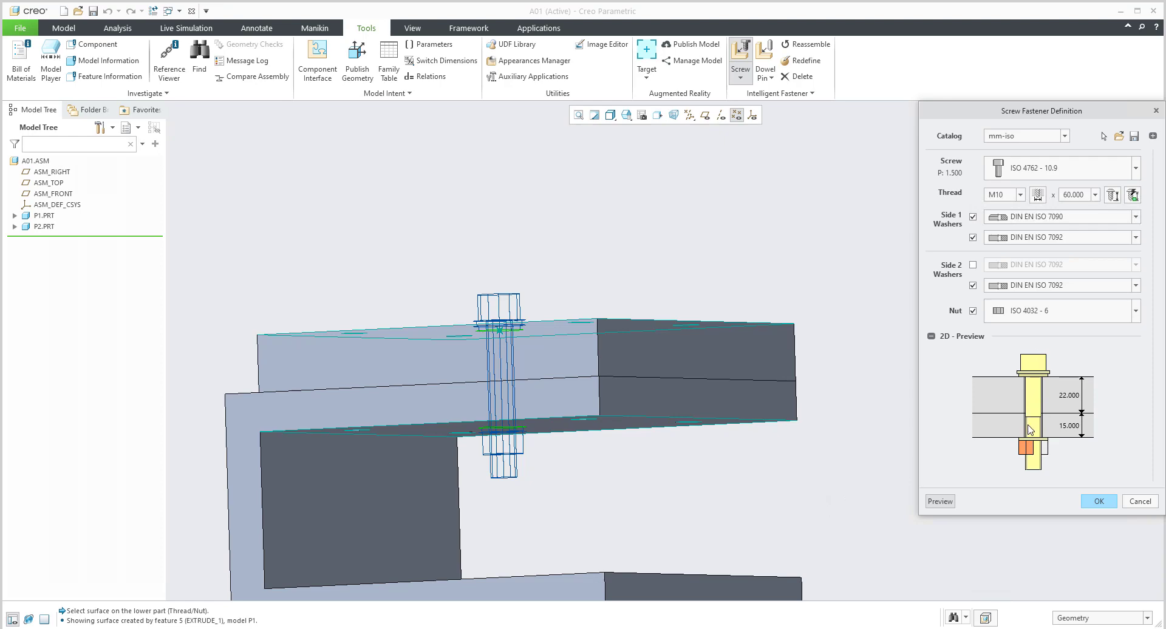
scroll(618, 323, "up", 5)
middle_click_drag(618, 323, 556, 351)
left_click(1025, 113)
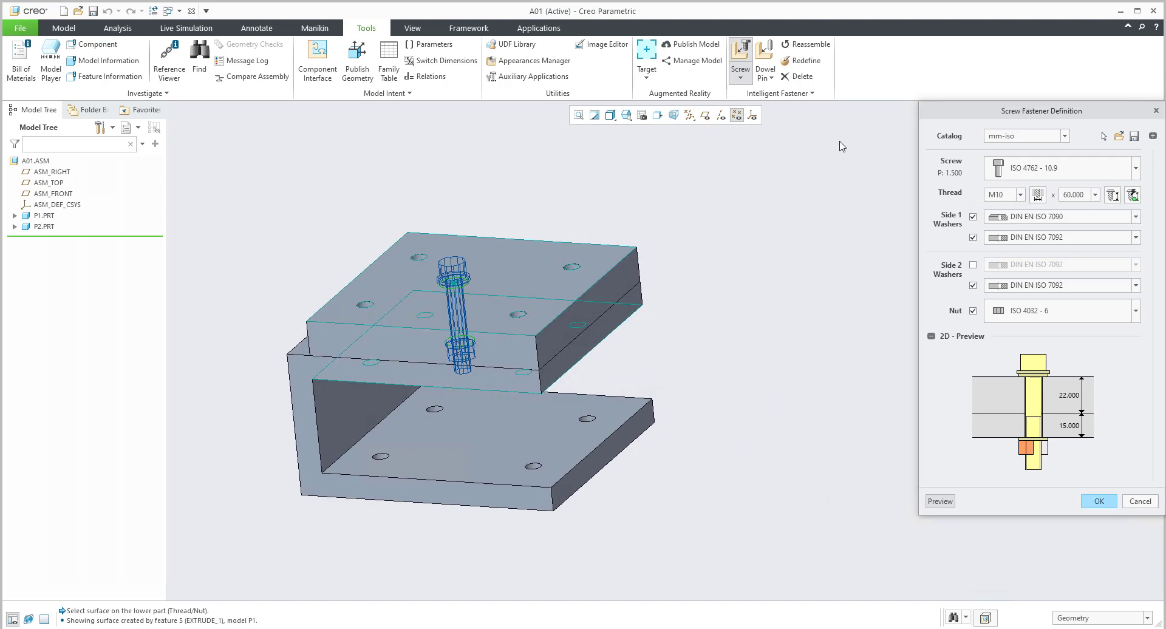
left_click_drag(1025, 111, 779, 155)
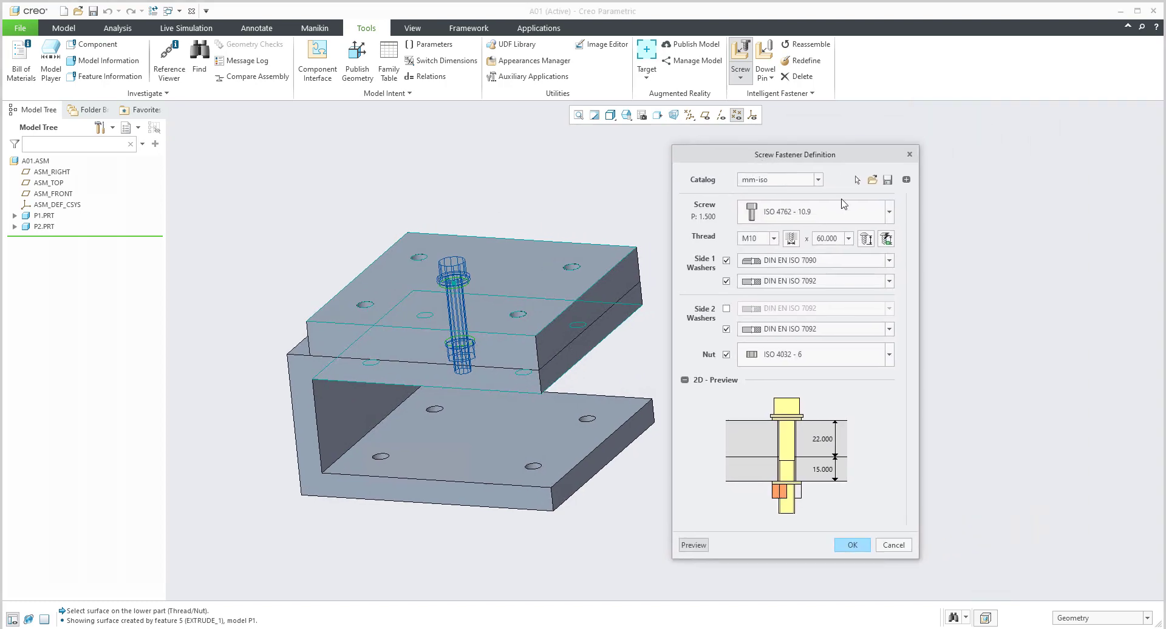
Review the hole options, leave the Side 1 counterbore off, and create the M10 fastener.
left_click(906, 180)
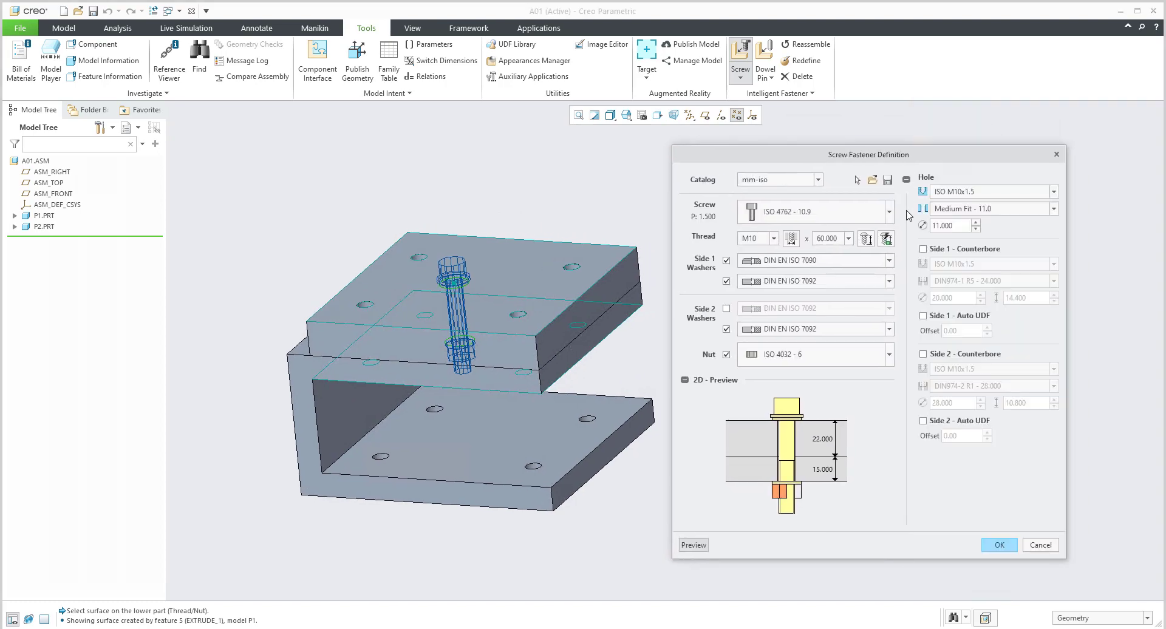
left_click(924, 249)
scroll(437, 268, "up", 5)
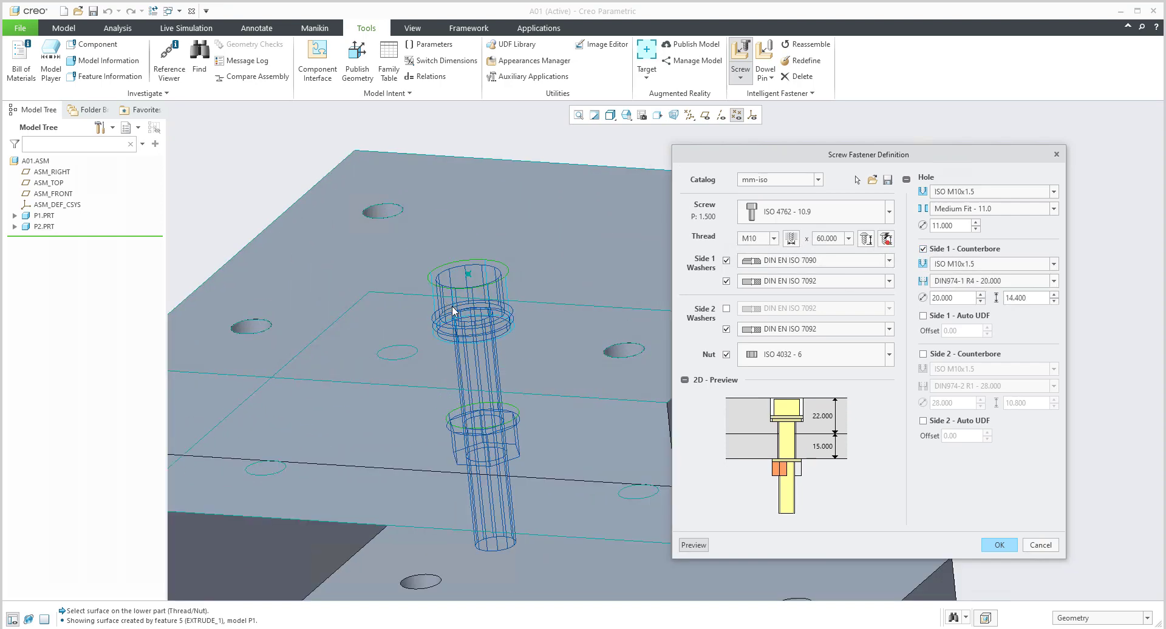
scroll(495, 316, "down", 2)
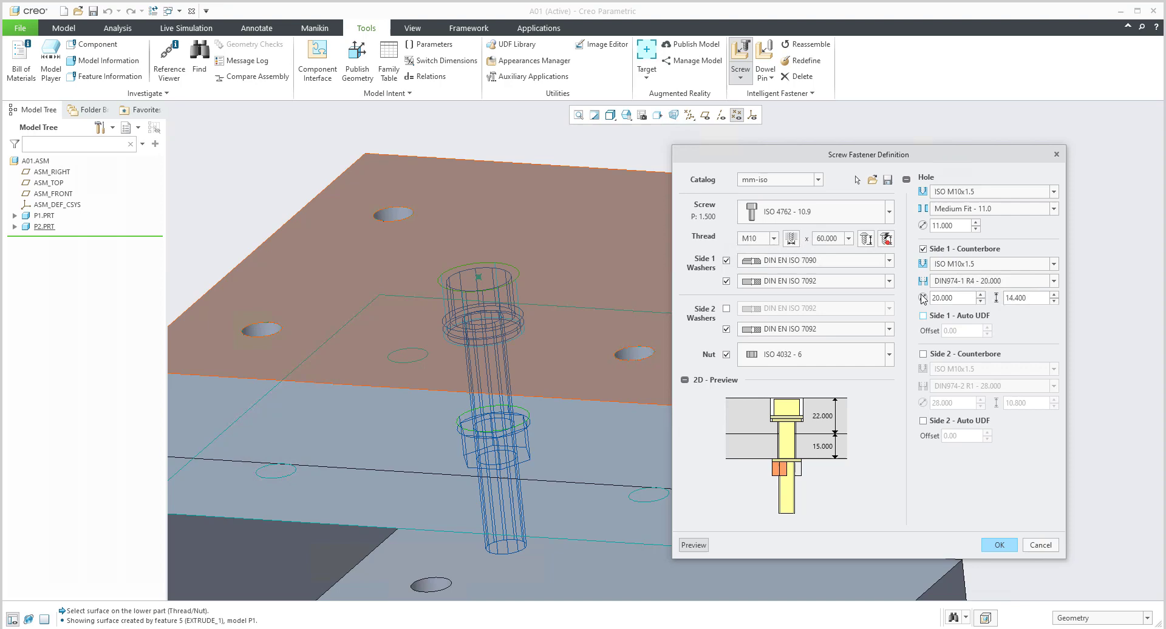
left_click(924, 249)
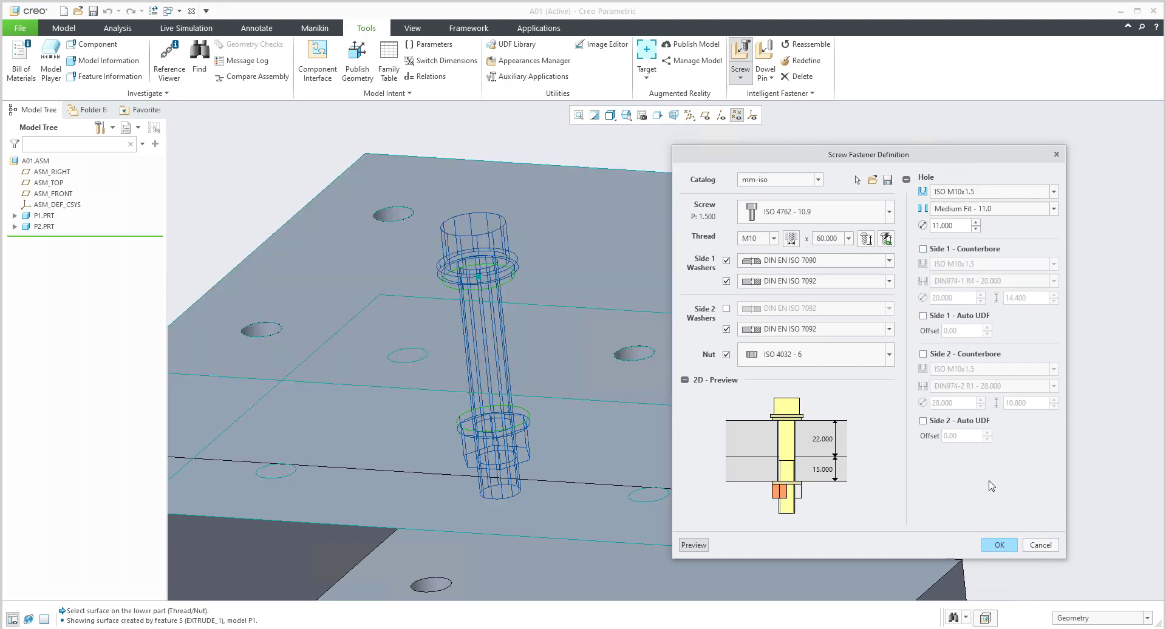
left_click(1001, 549)
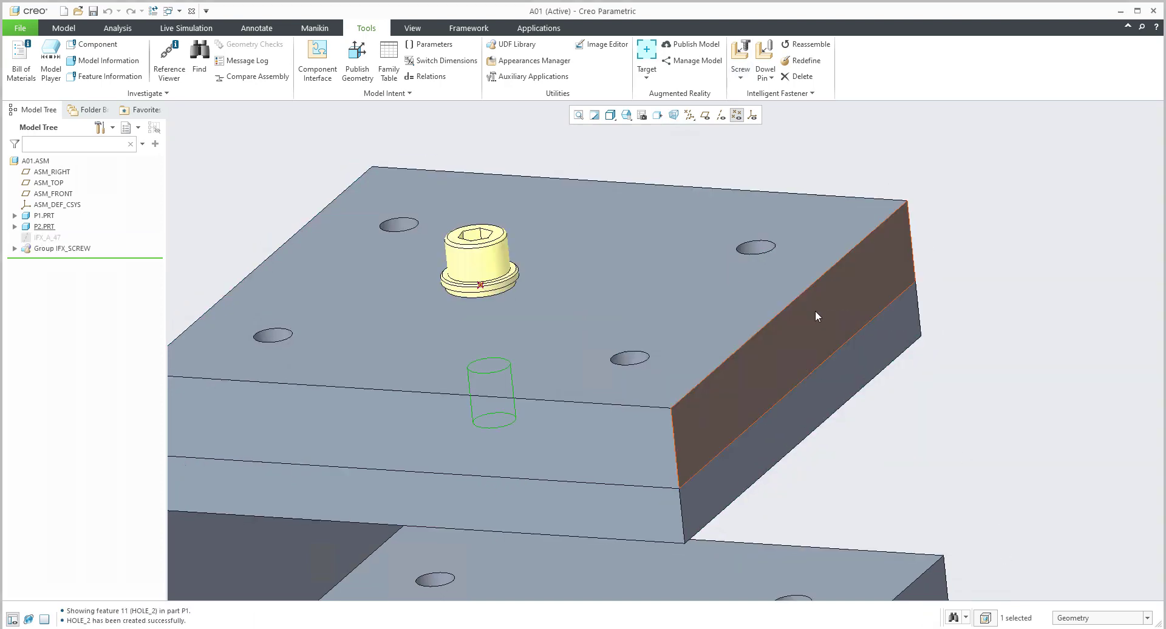
Hide and then show the IFX_SCREW group to check the screw in the plates.
scroll(815, 311, "up", 3)
middle_click_drag(712, 326, 661, 307)
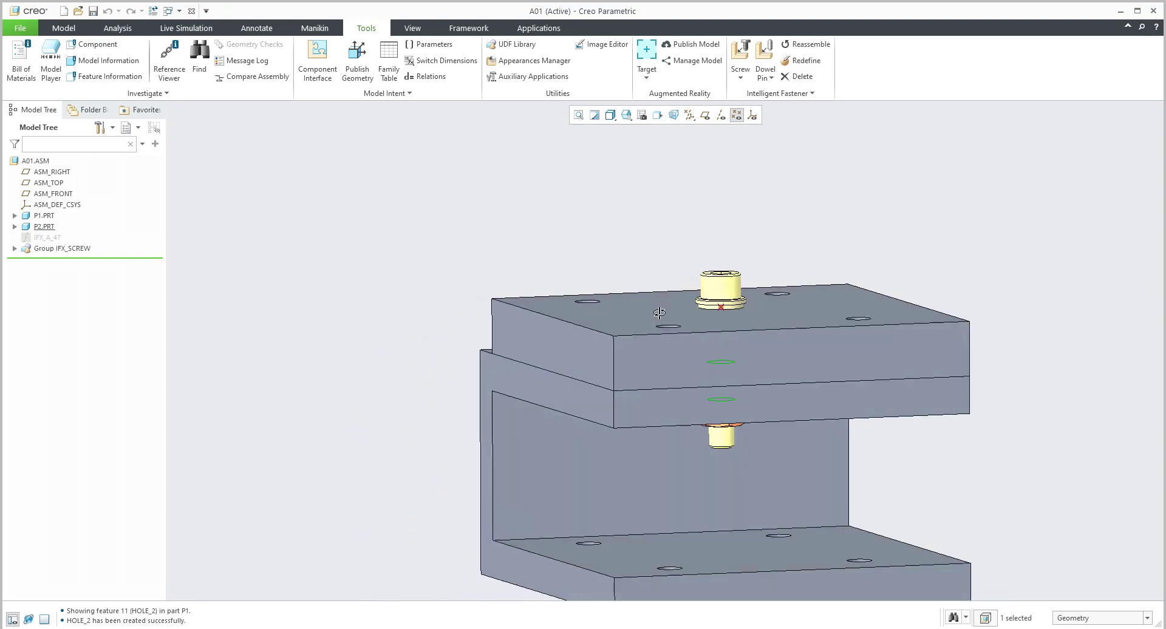
left_click(61, 249)
left_click(86, 210)
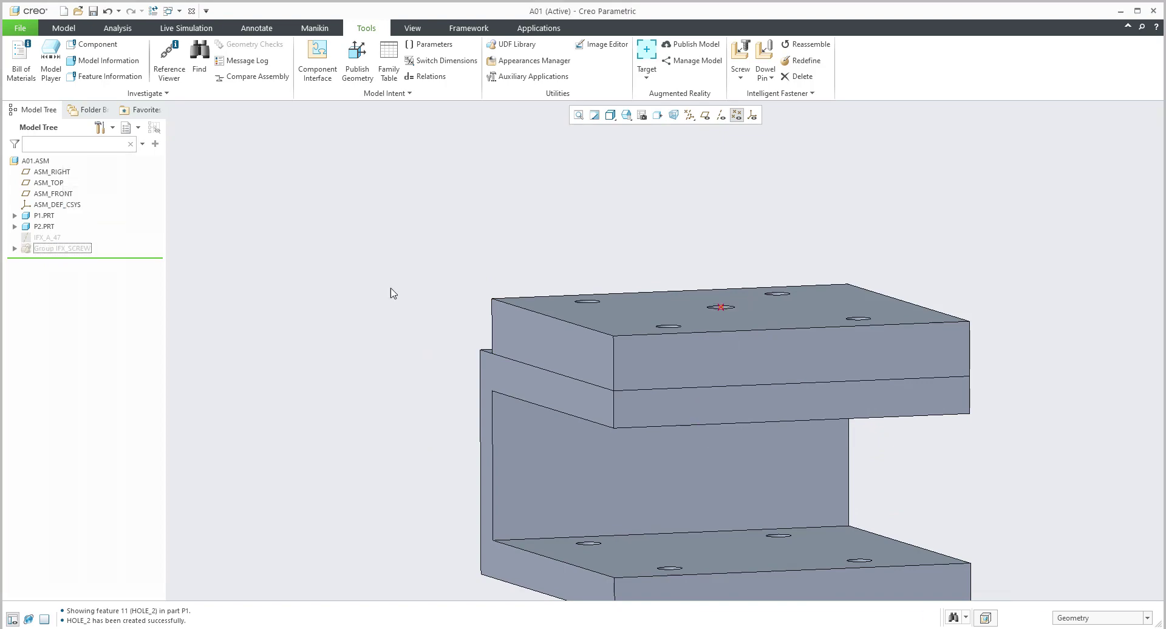
middle_click_drag(616, 277, 662, 304)
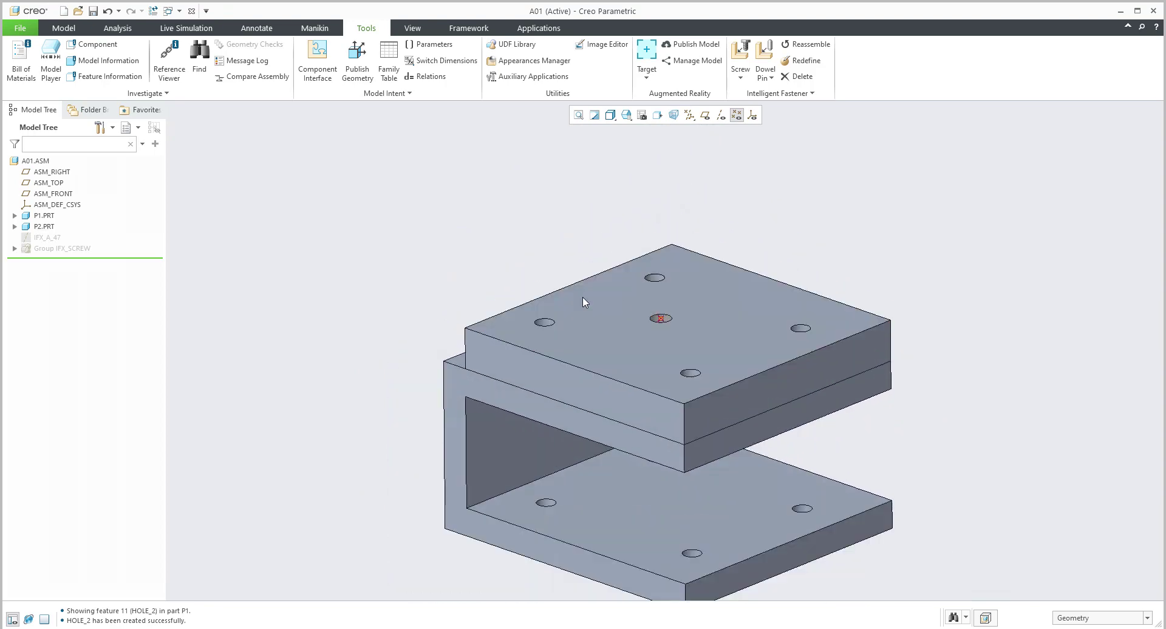
left_click(61, 249)
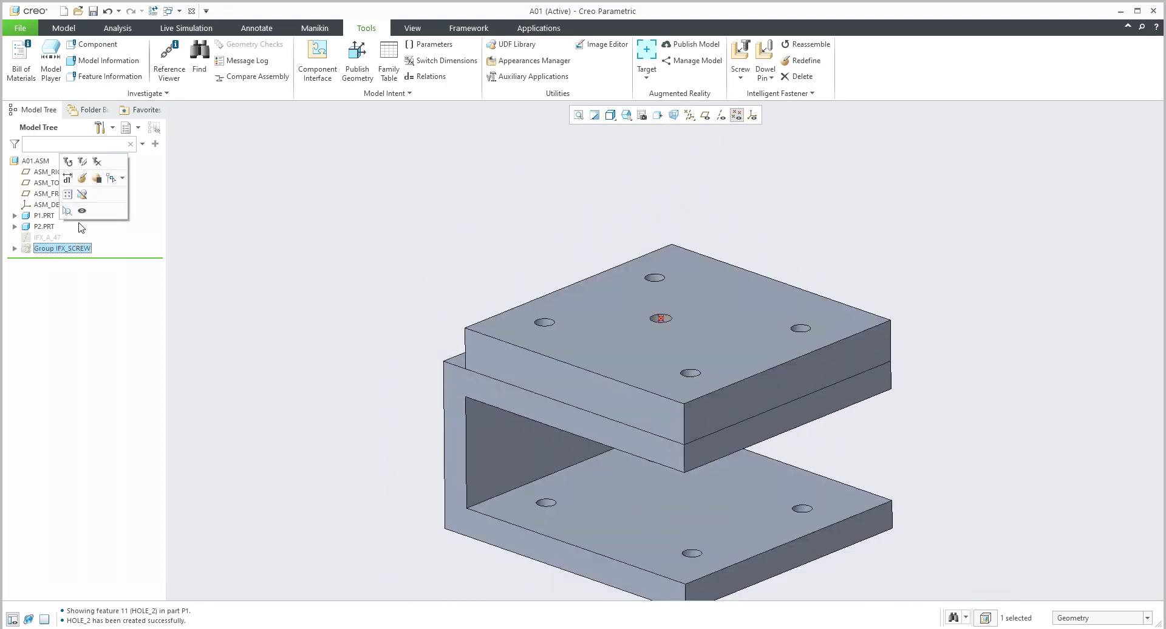
left_click(260, 201)
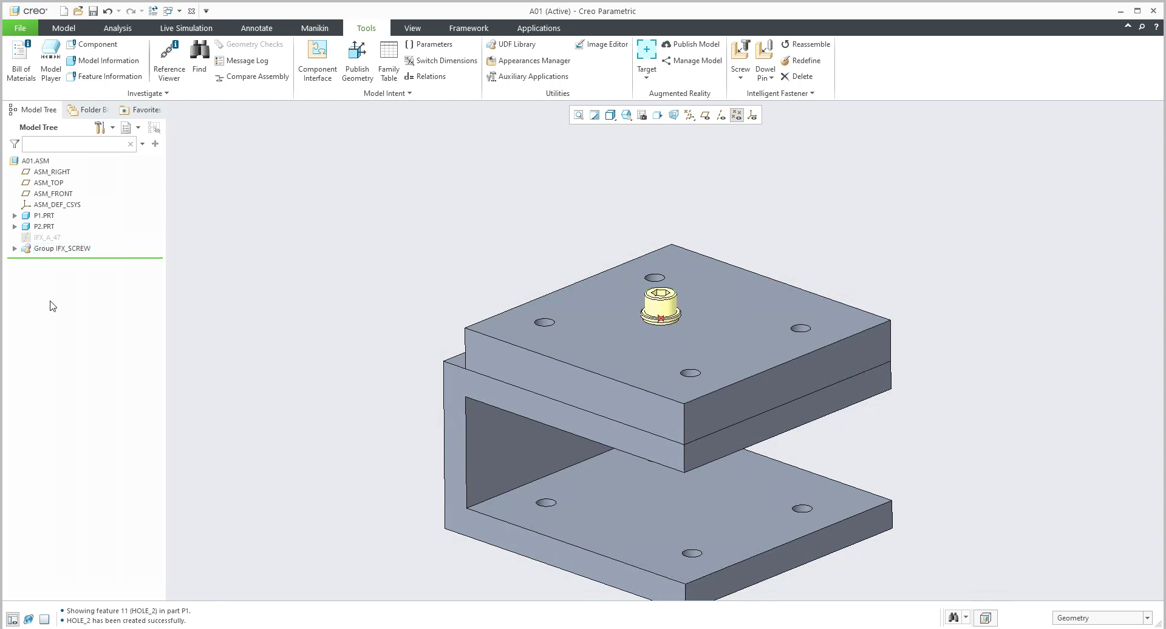
Expand IFX_SCREW in the Model Tree to list the screw, three washers and nut.
left_click(15, 249)
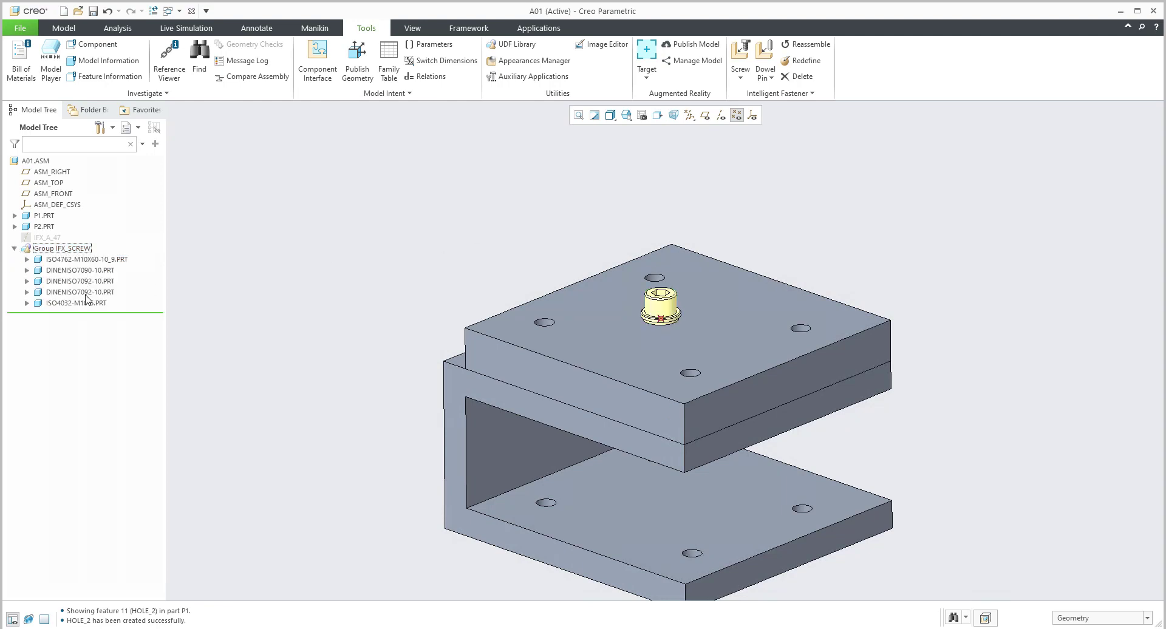
left_click(303, 298)
left_click(791, 95)
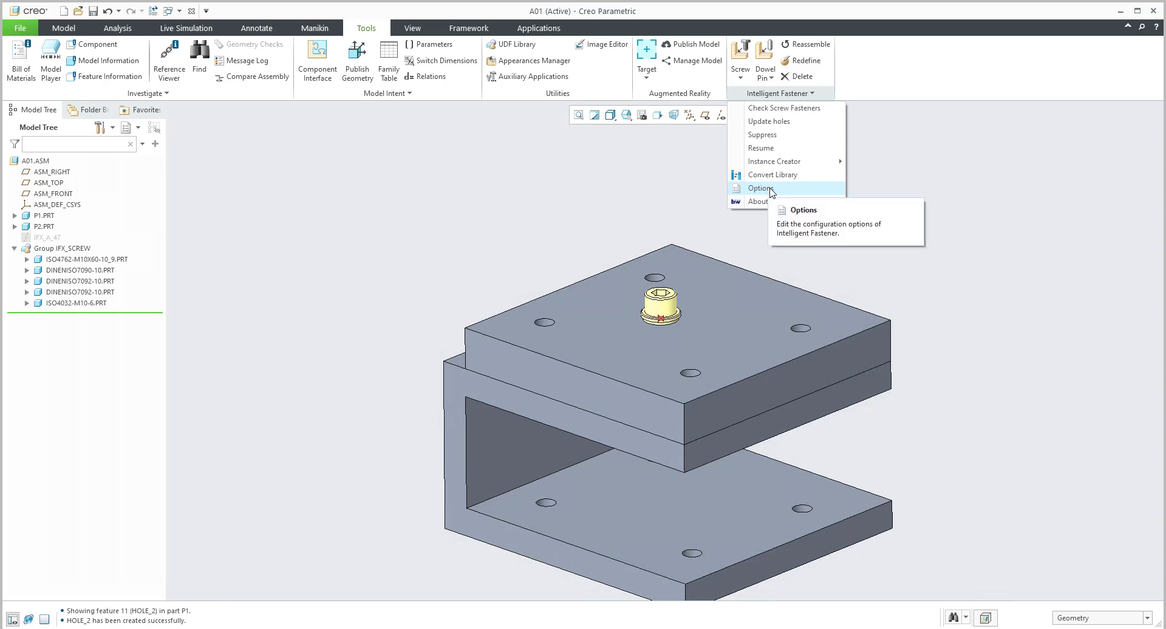
In the Intelligent Fastener Options, change HOLE_VISIBILITY to NO and save the configuration.
left_click(760, 188)
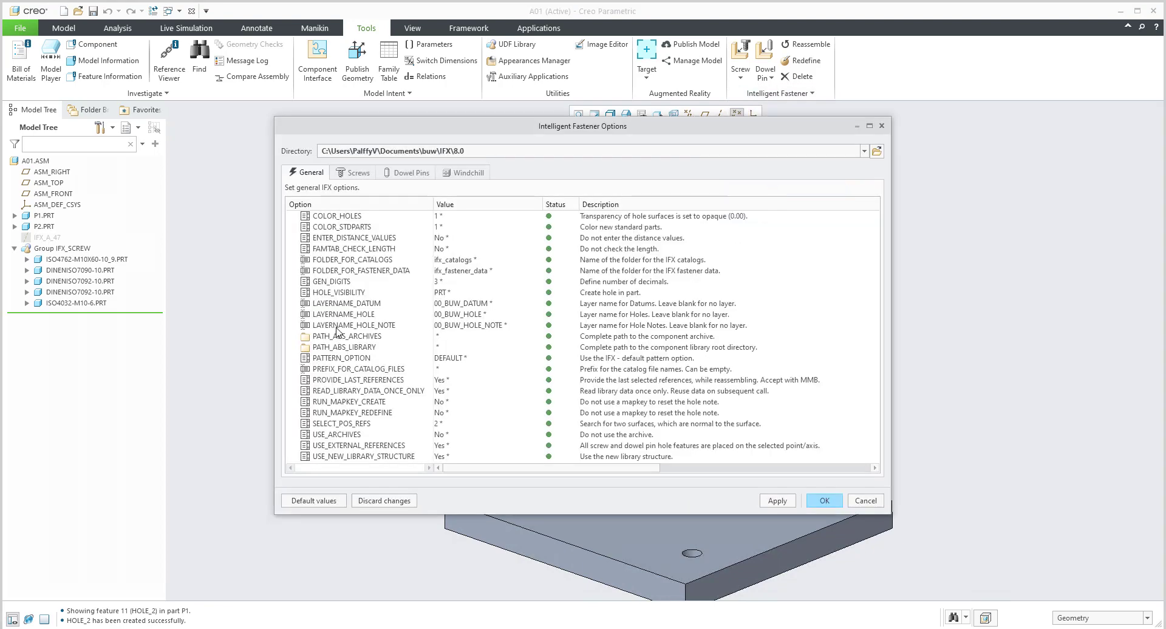
left_click(453, 293)
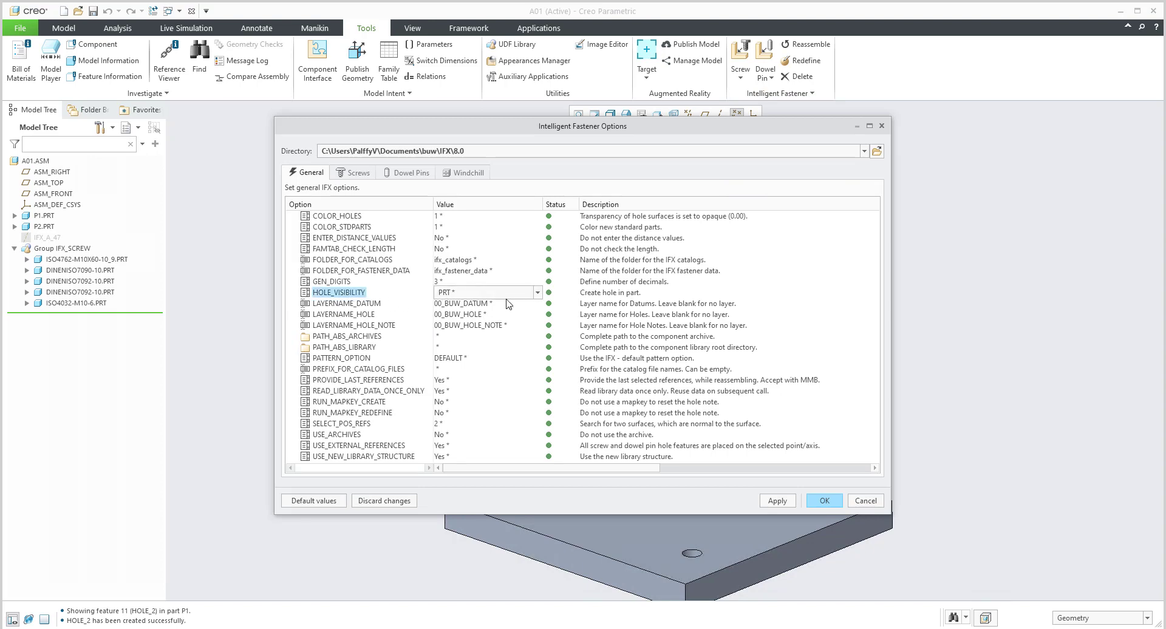
left_click(537, 294)
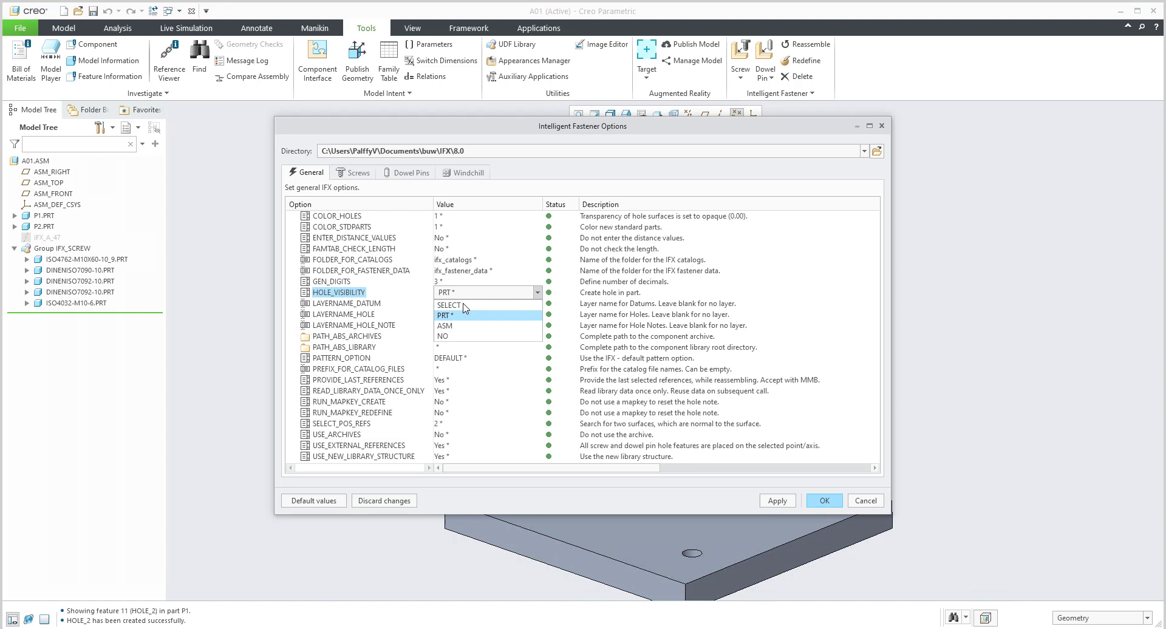
left_click(449, 337)
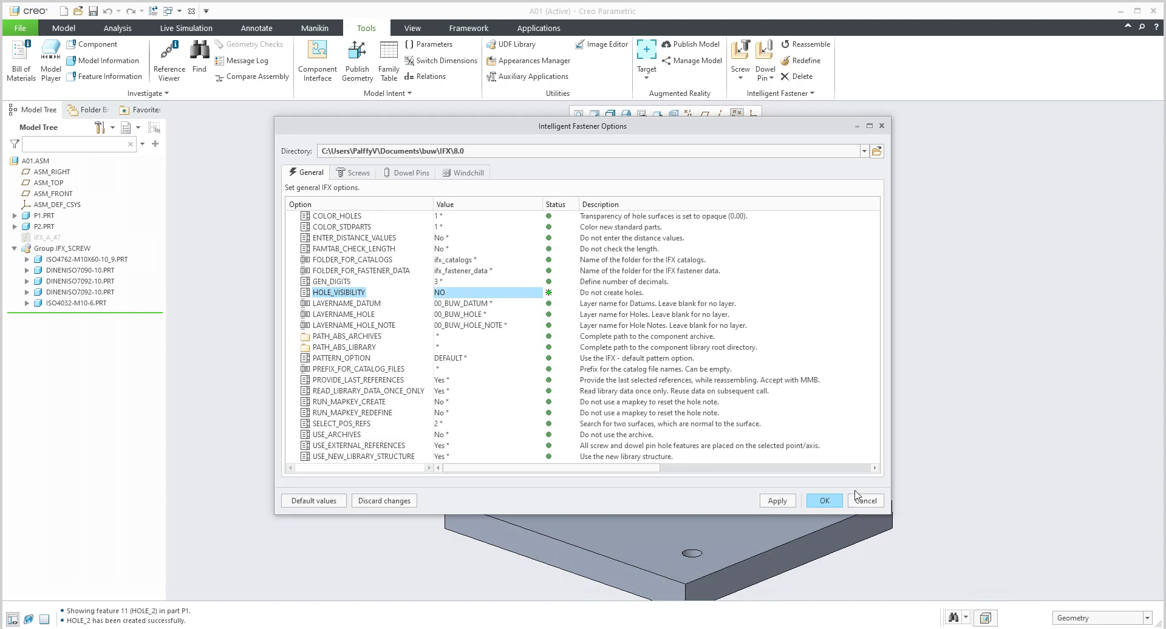
left_click(824, 502)
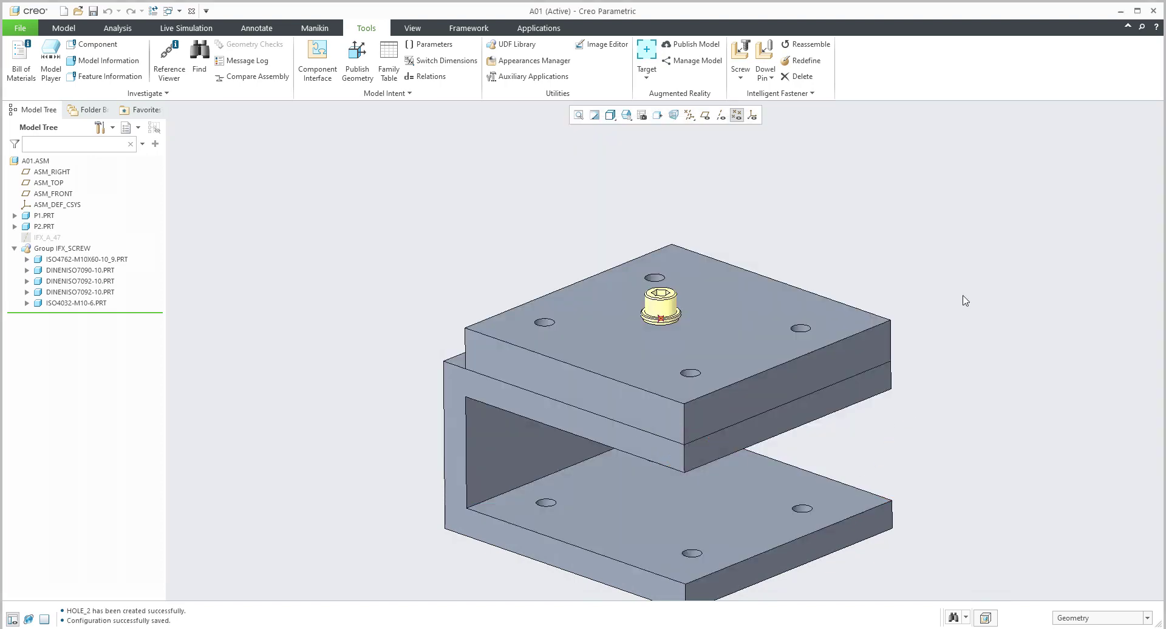
Start a new screw fastener positioned at the top plate's right-hand hole.
middle_click_drag(853, 254, 819, 221)
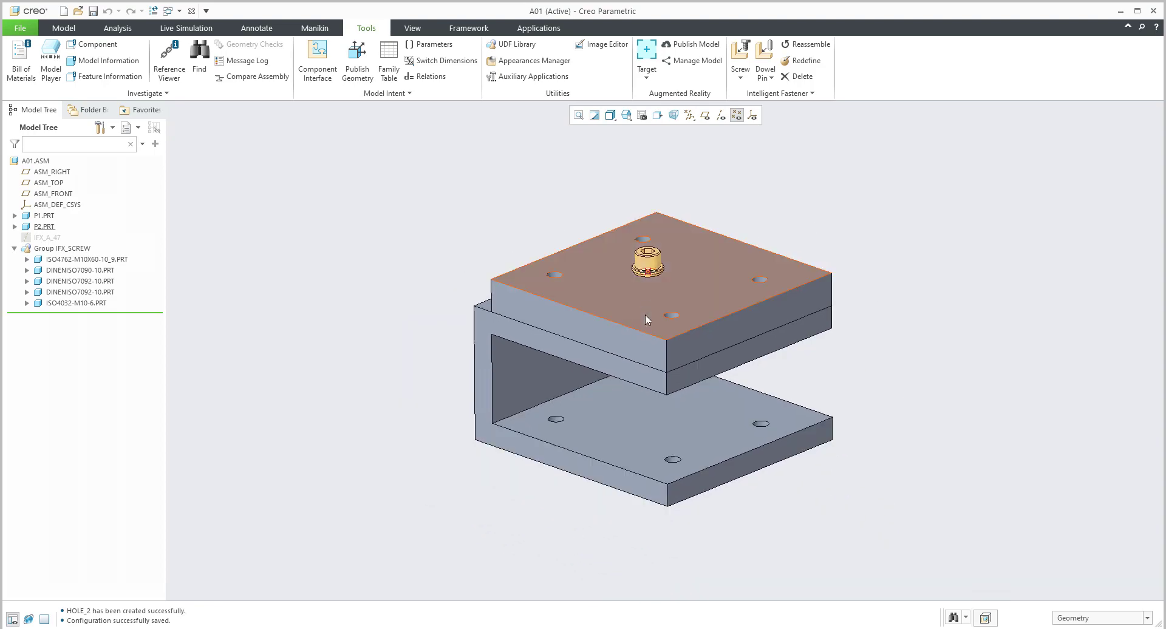
scroll(645, 319, "down", 2)
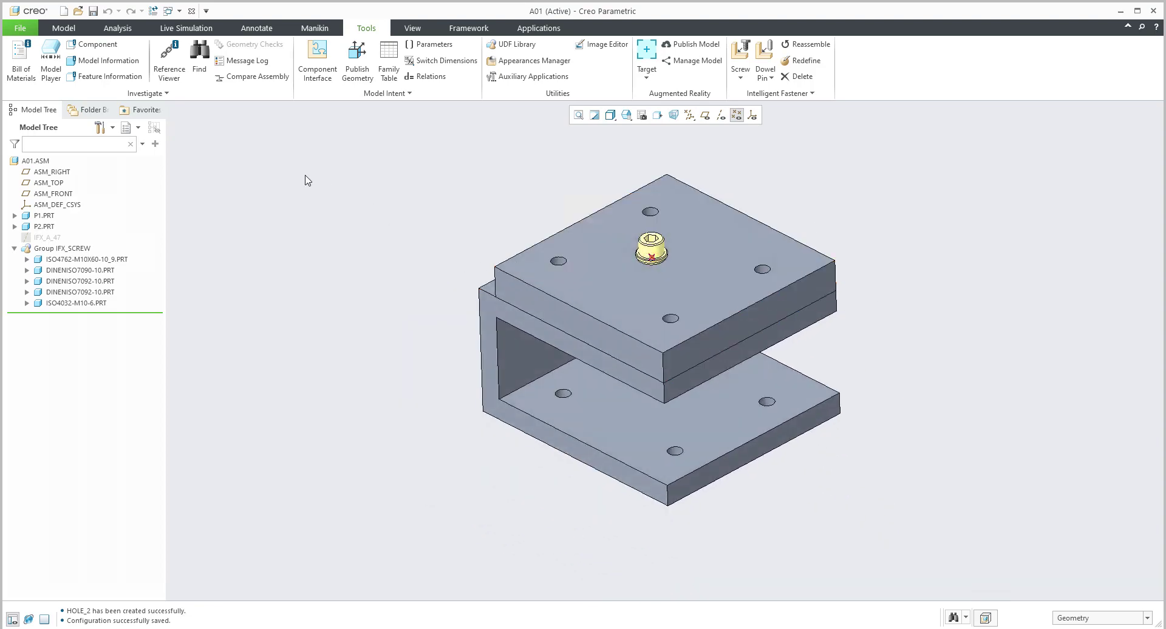
middle_click_drag(309, 202, 312, 224, "shift")
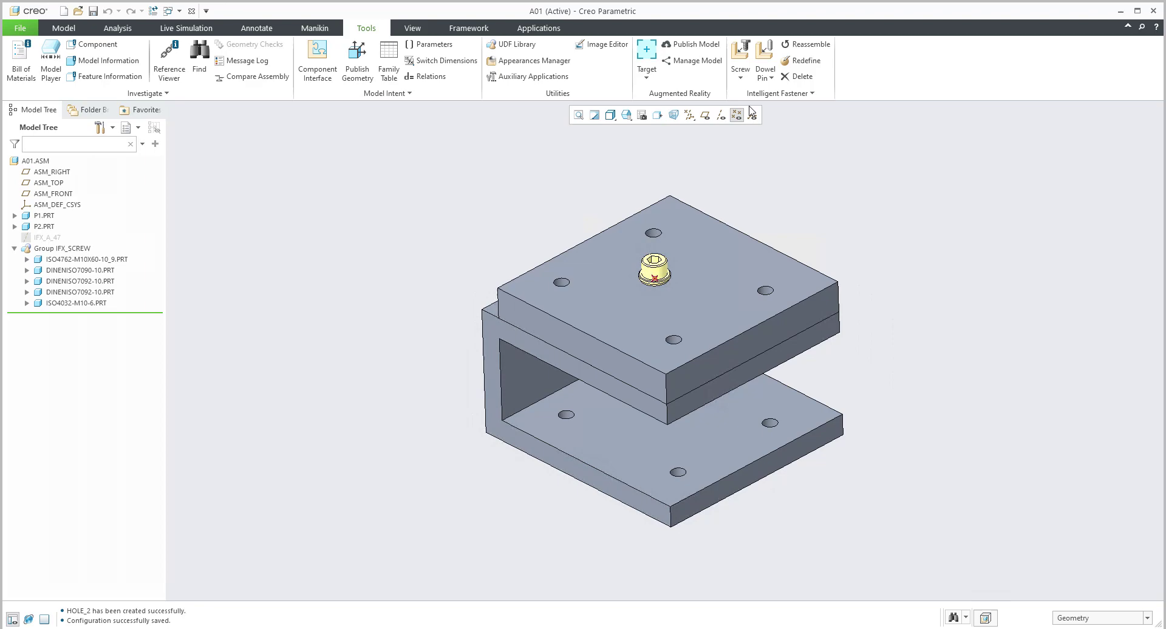
left_click(742, 51)
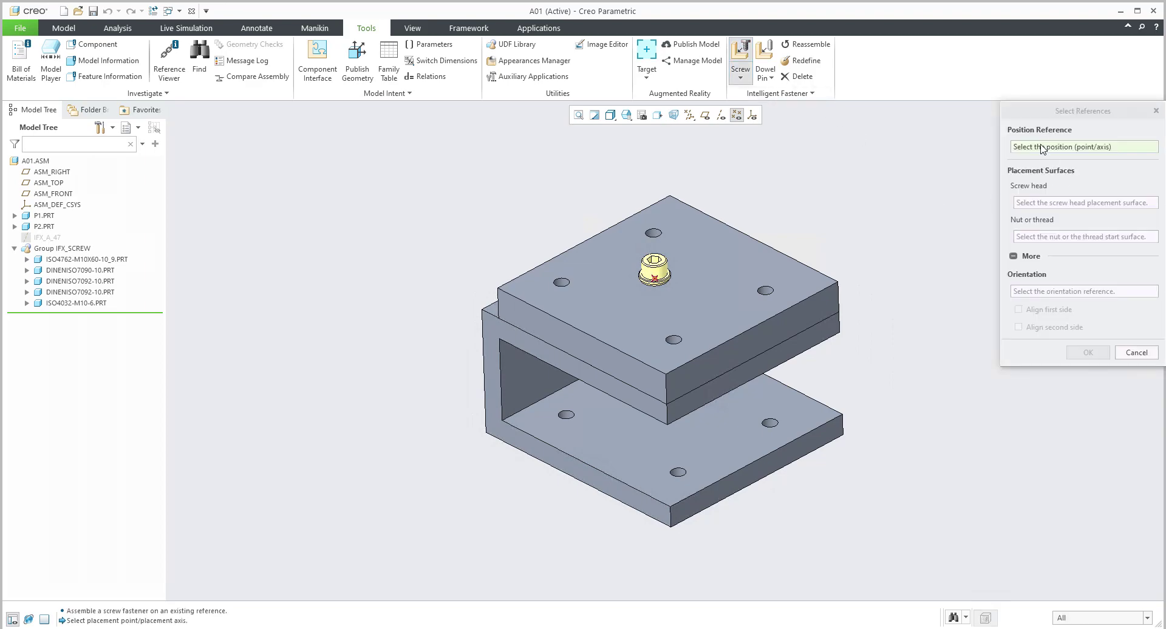
scroll(776, 296, "up", 3)
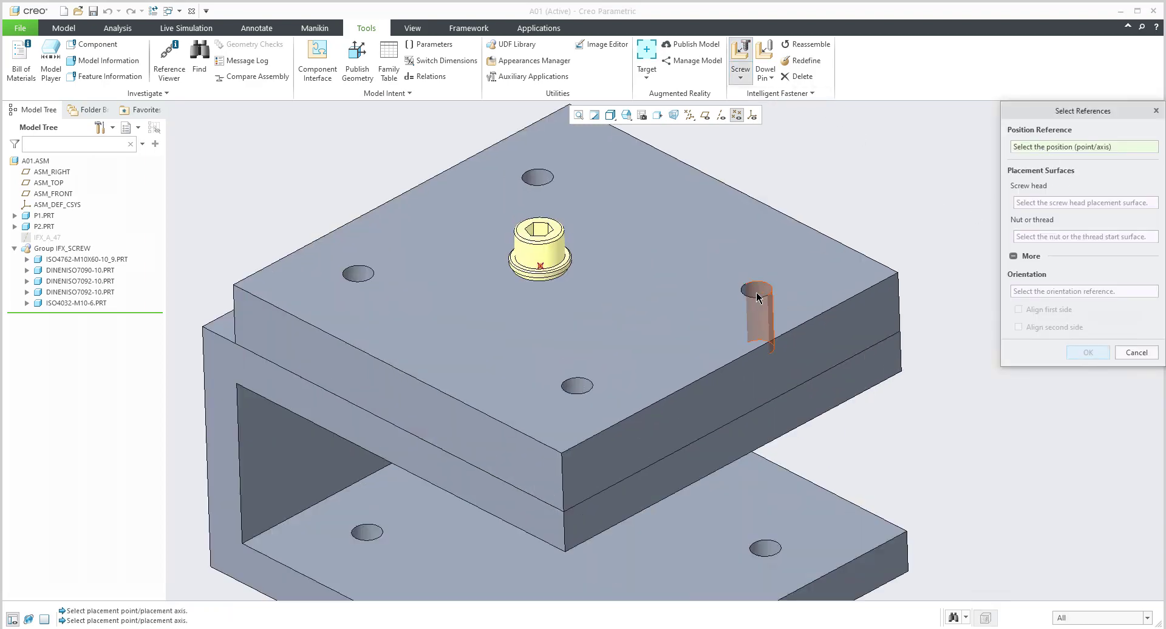
left_click(758, 297)
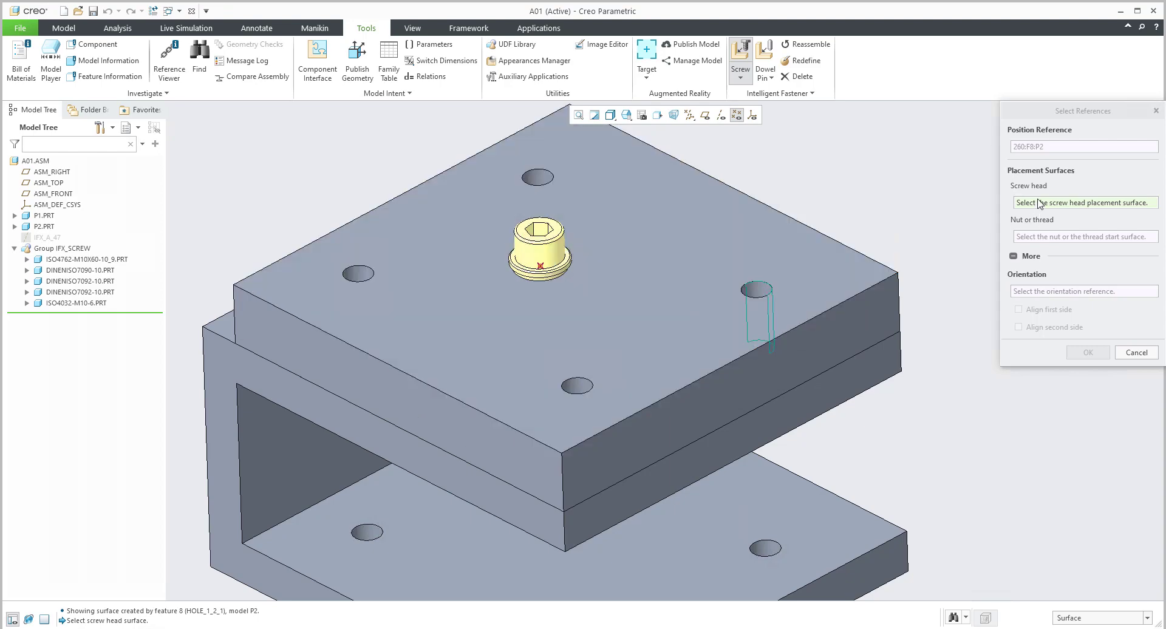
Seat the screw head on the top plate and the nut on the lower plate's underside.
left_click(811, 261)
scroll(811, 261, "down", 3)
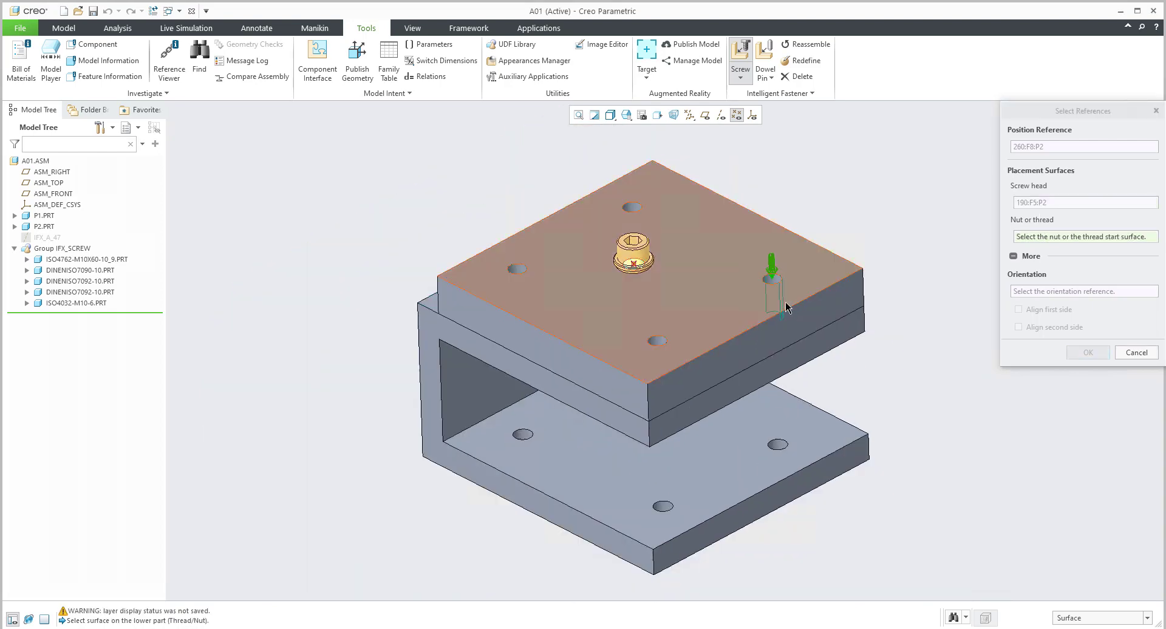
middle_click_drag(811, 261, 822, 412)
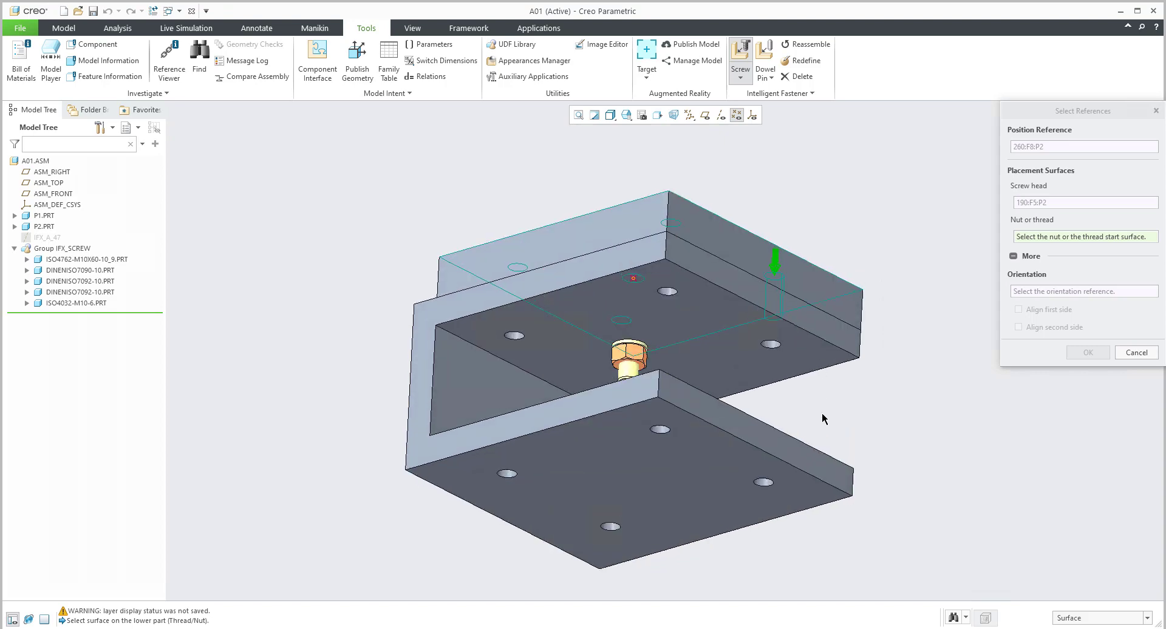
left_click(803, 491)
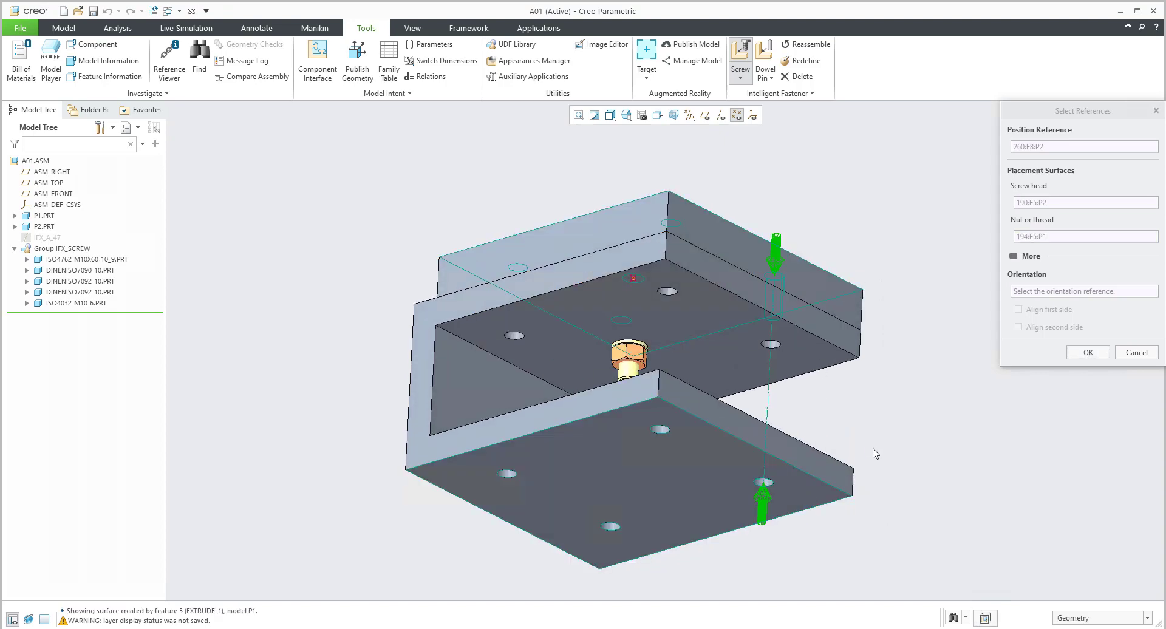
left_click(1087, 353)
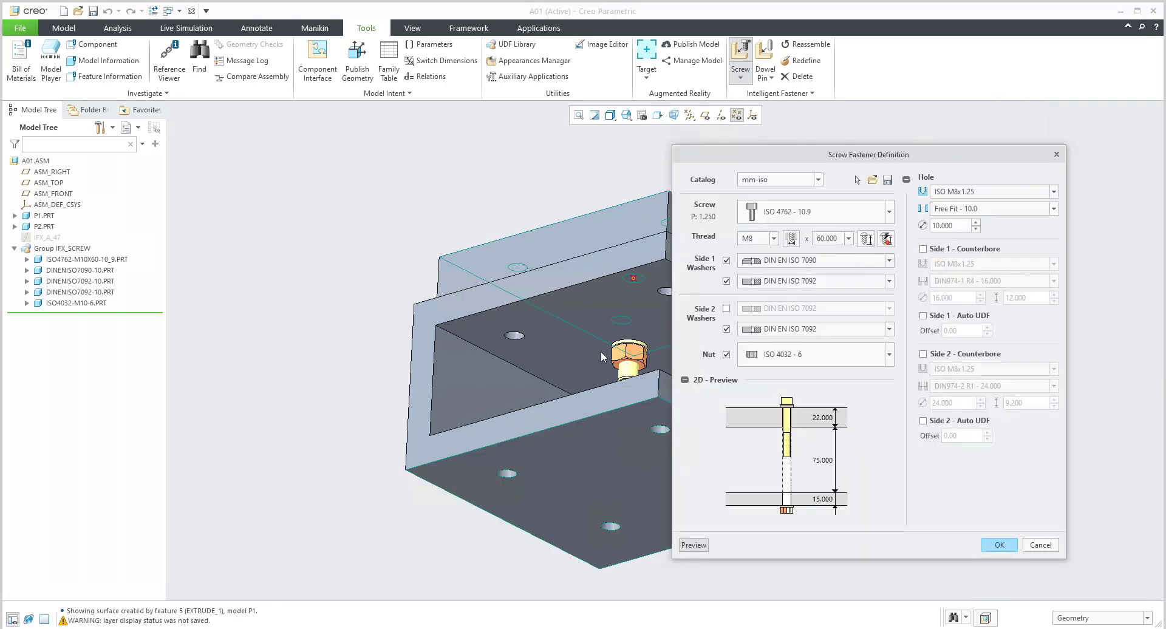
Measure the diameter of the lower plate's hole.
middle_click_drag(604, 357, 625, 406)
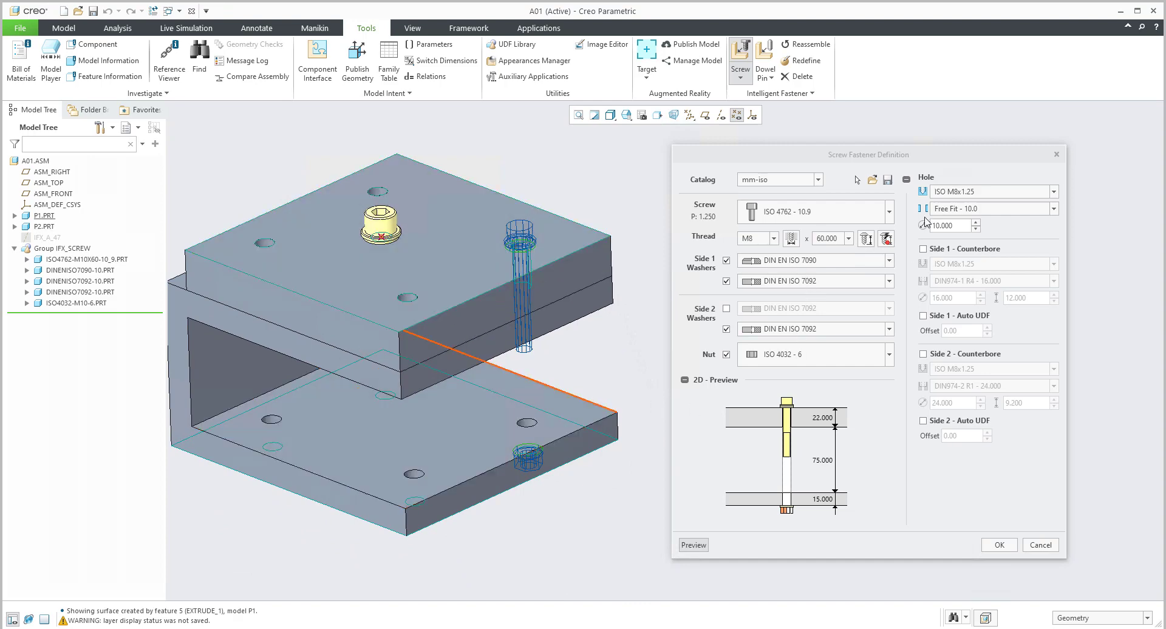
left_click(793, 238)
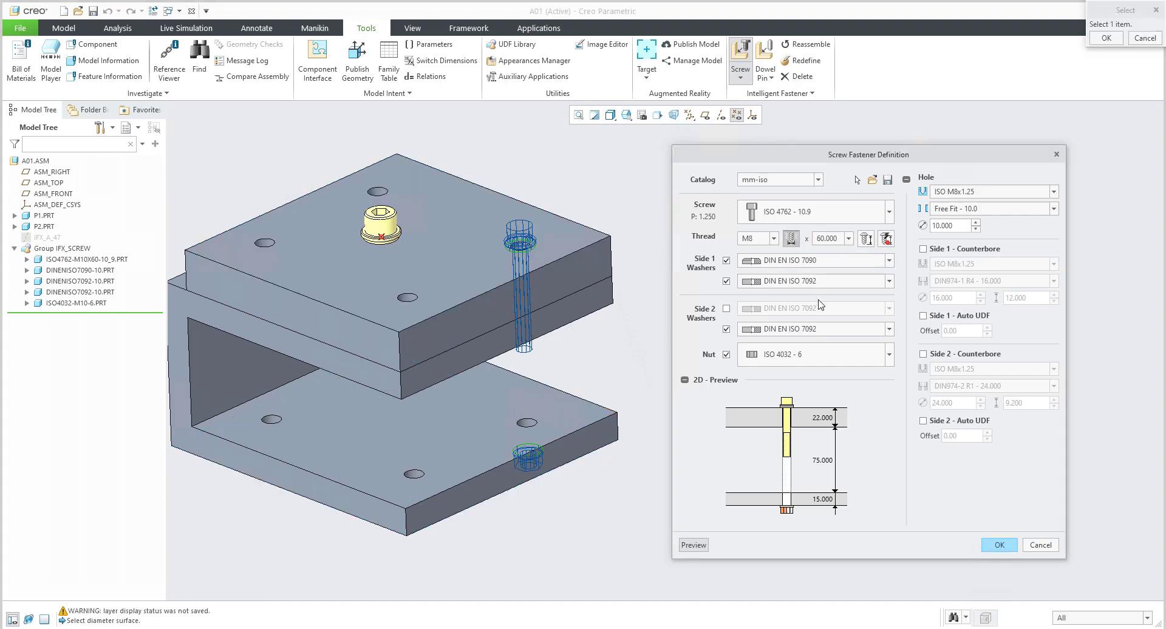
left_click(532, 428)
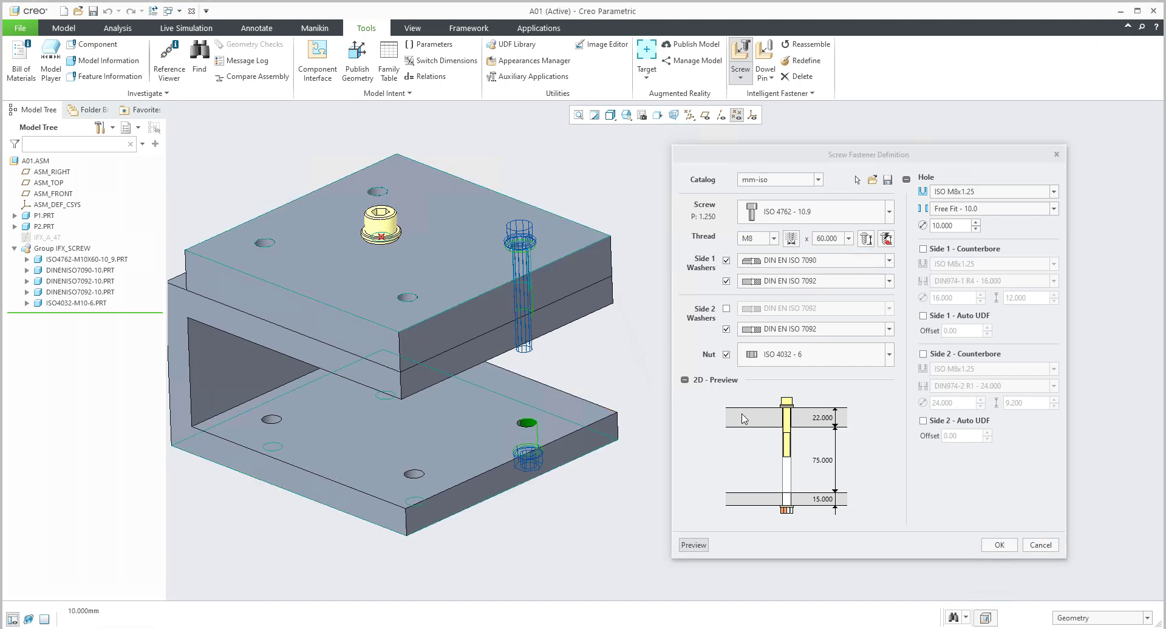
Remove both head-side washers and auto-size the screw to M16 x 140.
left_click(906, 181)
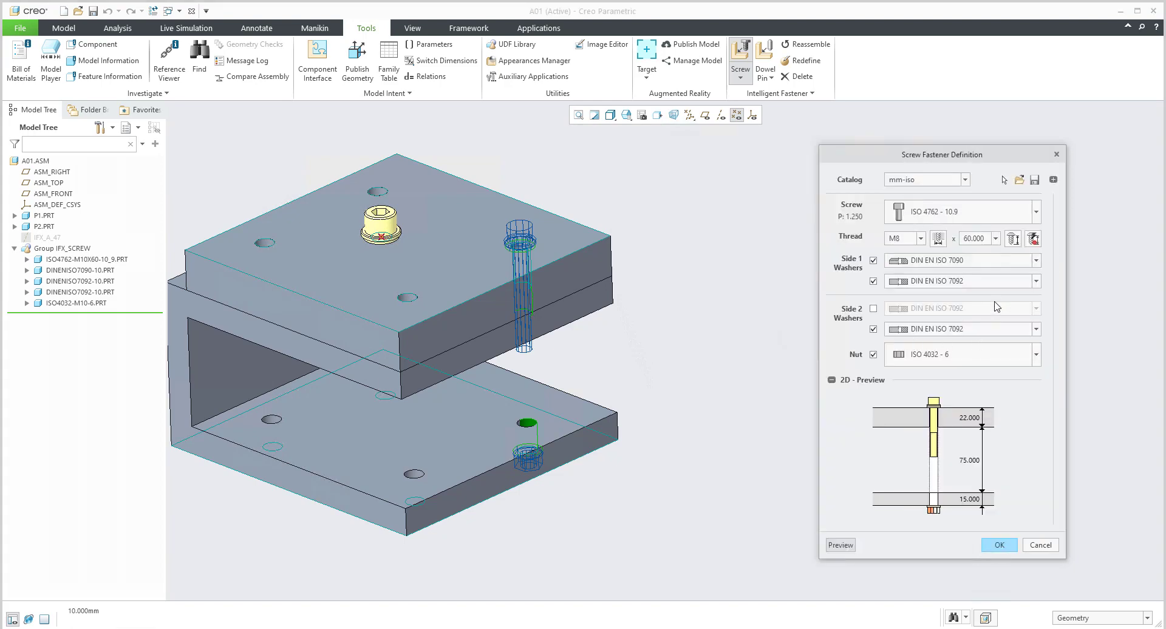
left_click(873, 282)
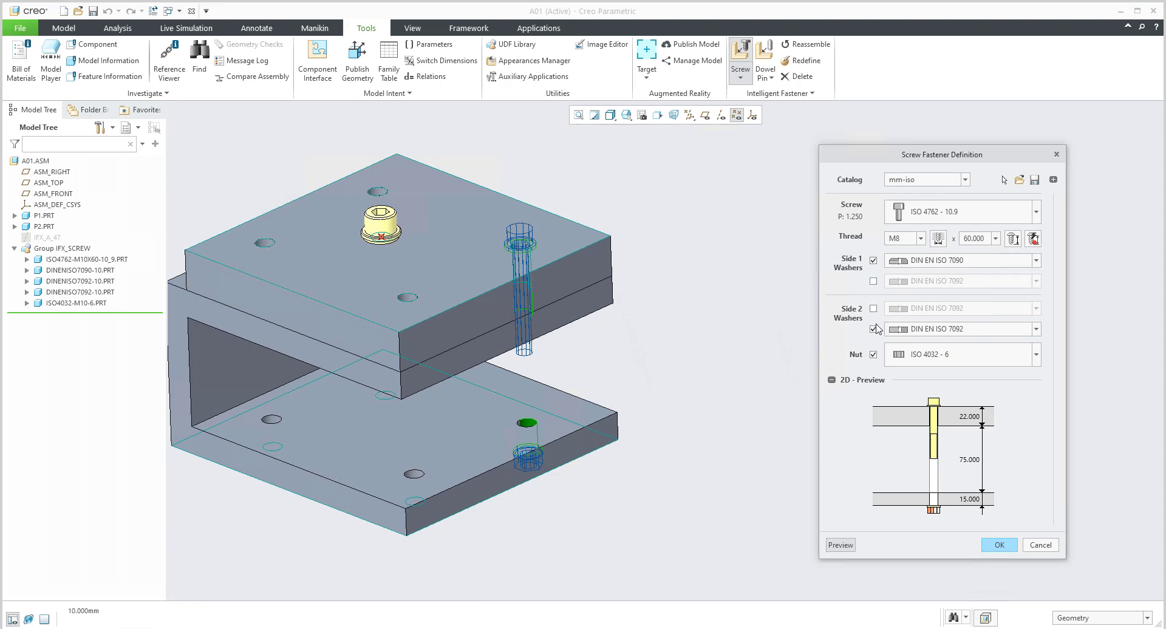
left_click(874, 261)
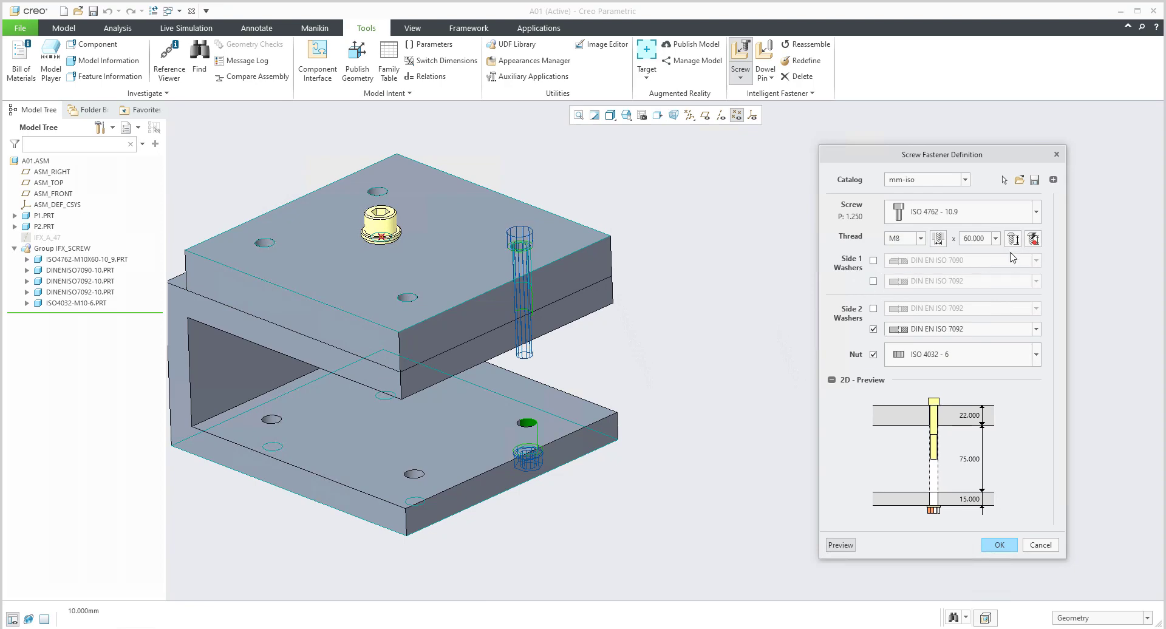
left_click(1013, 238)
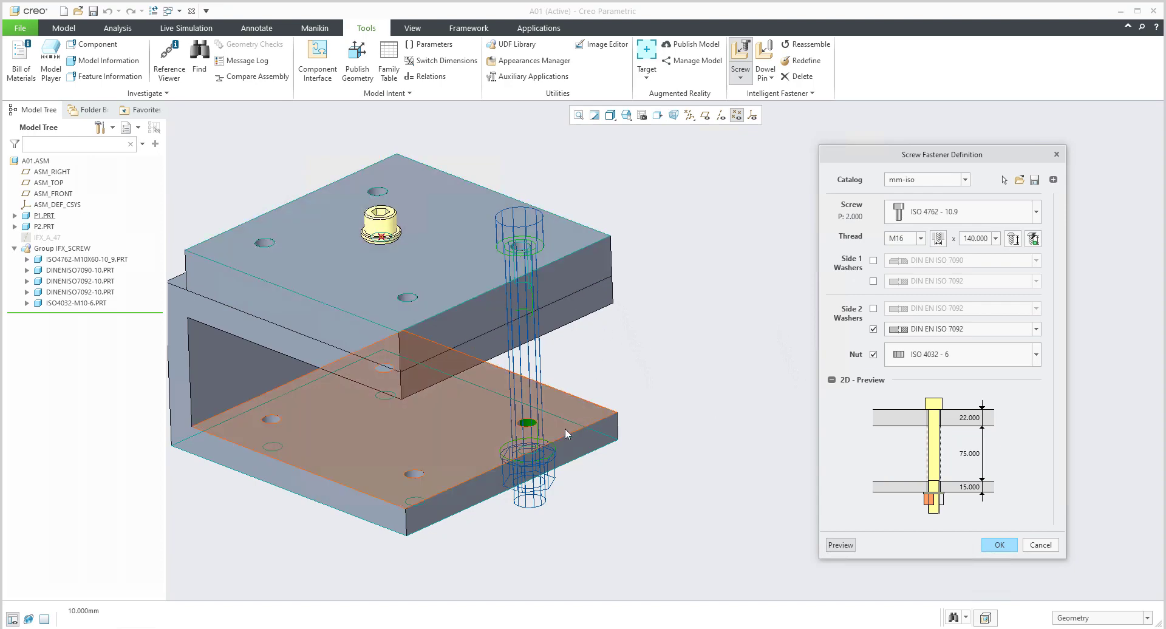
Accept the M16 x 140 screw and pattern it across all four plate holes.
left_click(1000, 546)
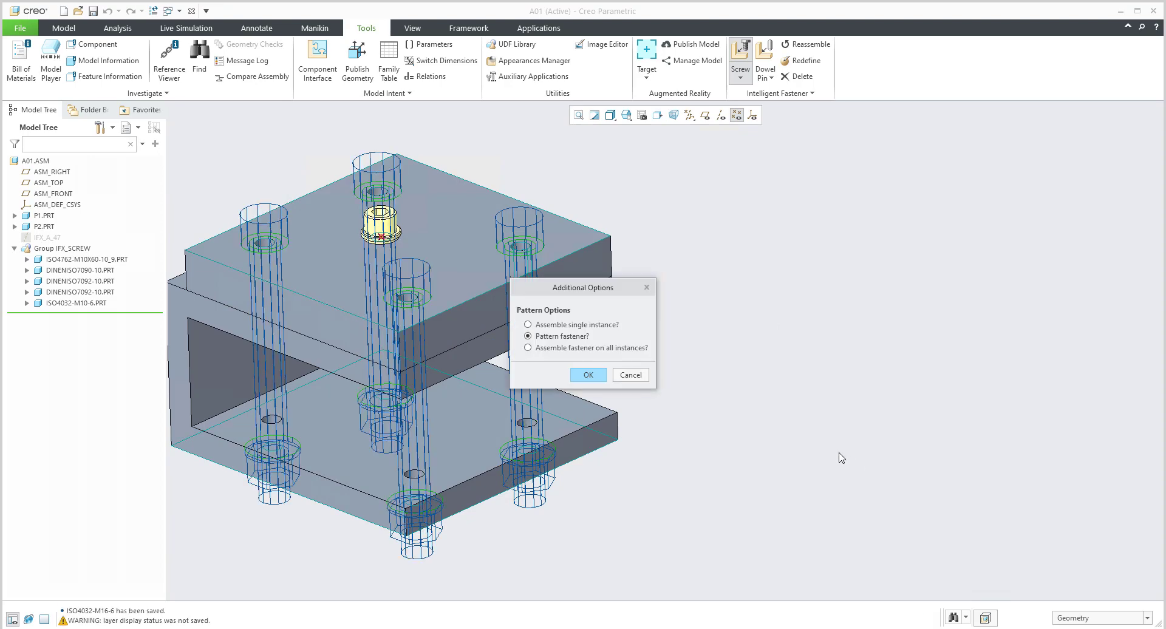
left_click_drag(563, 294, 751, 259)
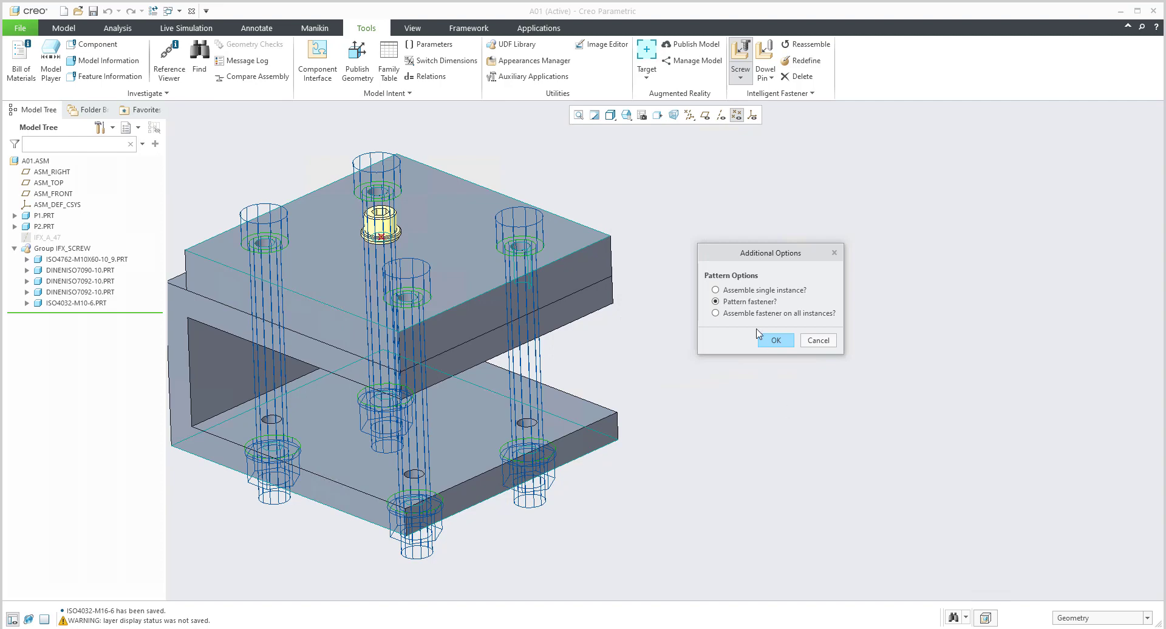
left_click(777, 341)
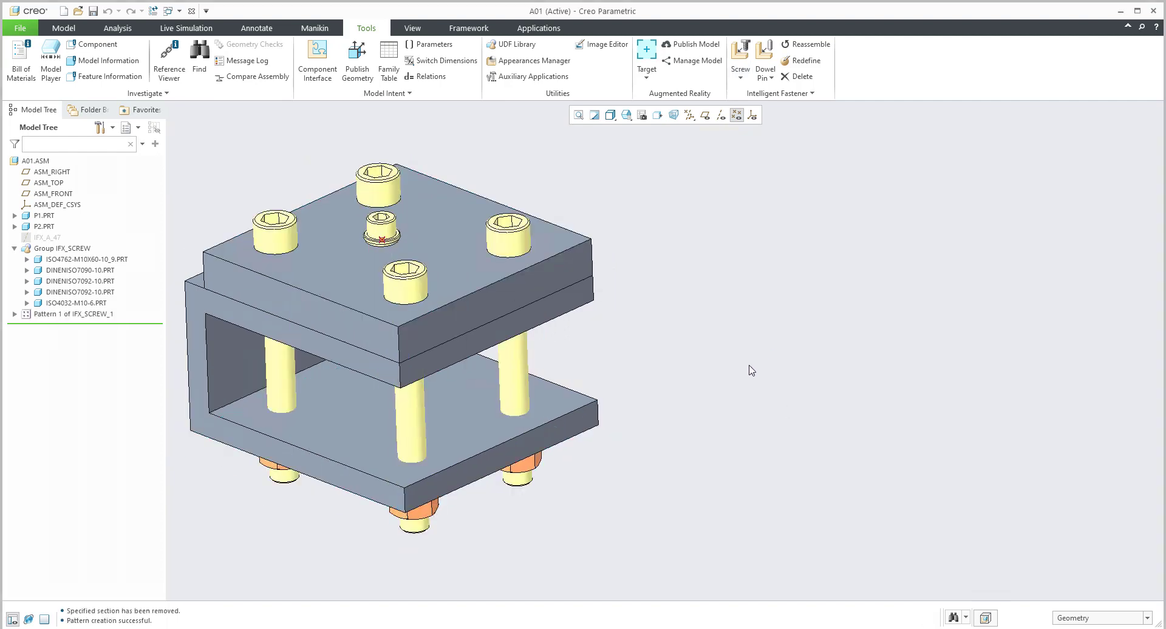
middle_click_drag(750, 367, 905, 393, "shift")
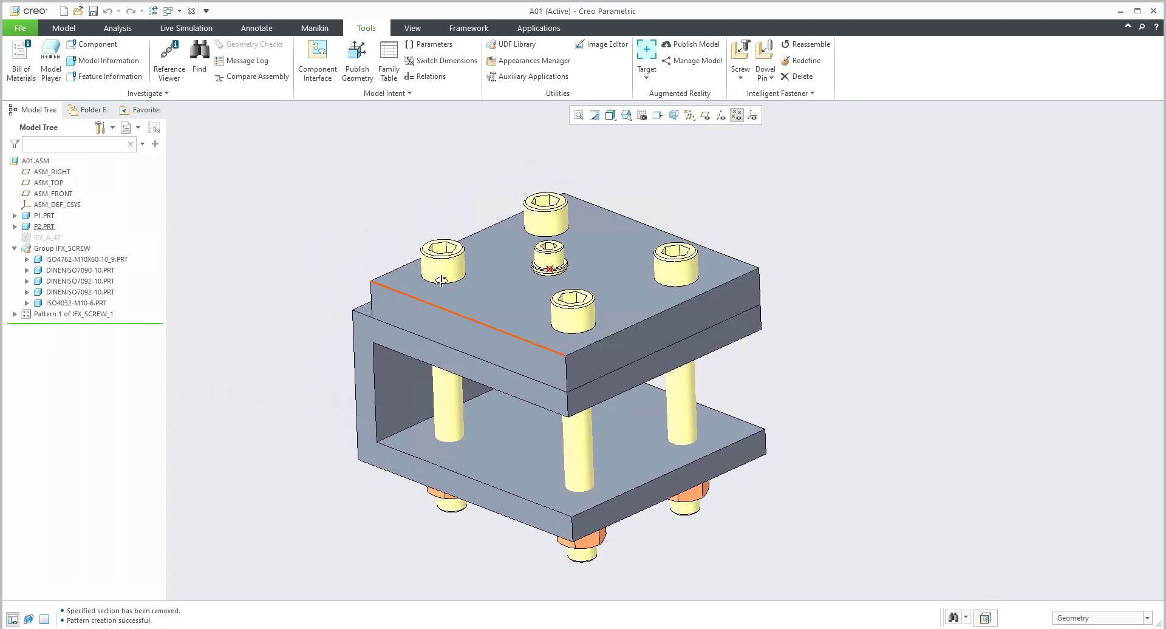
middle_click_drag(480, 273, 447, 309)
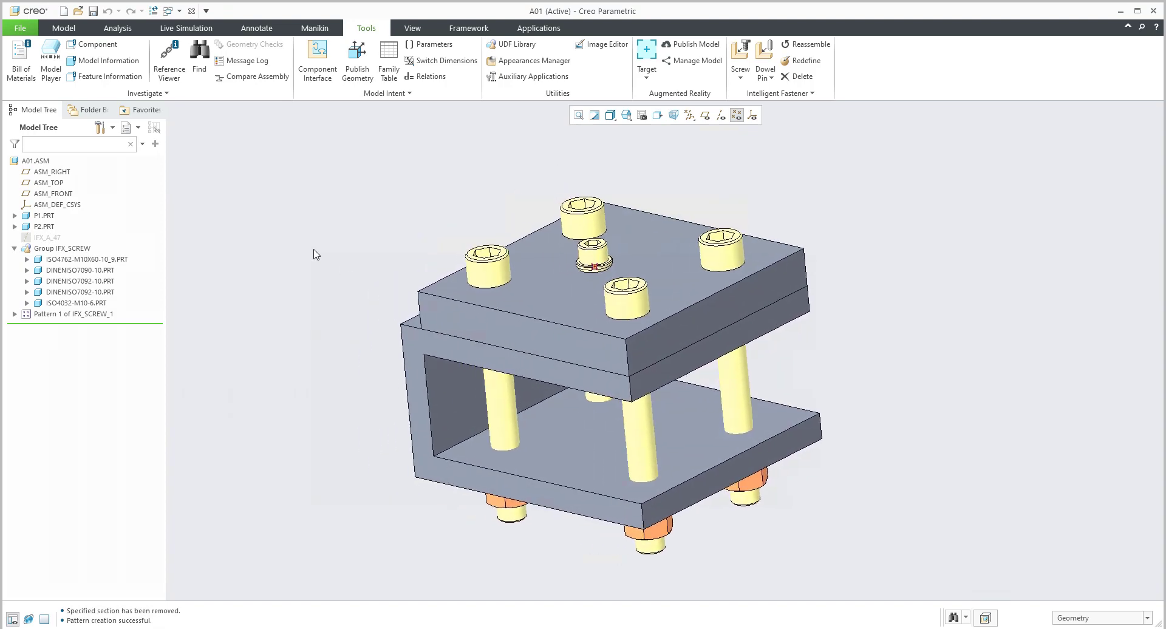